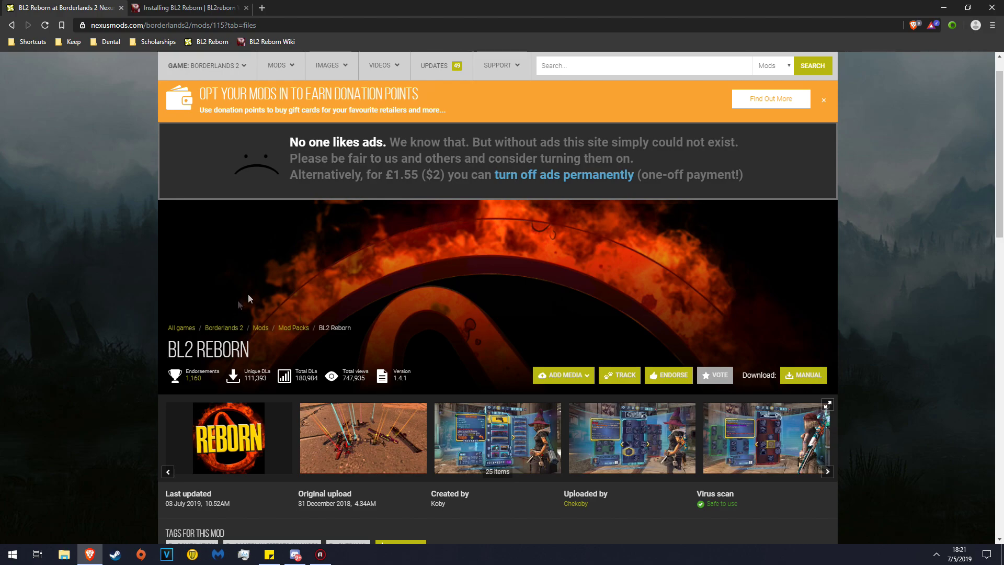
Step: Read the BL2 Reborn description, then view its file list showing main file BL2 Reborn 1.4.1
{"action": "scroll", "coordinate": [179, 271], "scroll_direction": "down", "scroll_amount": 1}
{"action": "scroll", "coordinate": [179, 271], "scroll_direction": "down", "scroll_amount": 6}
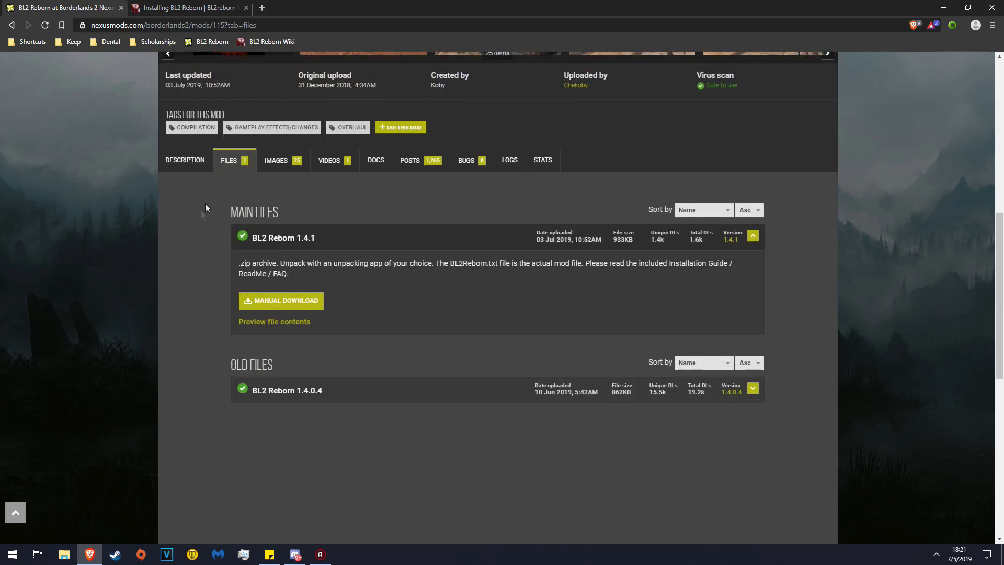
{"action": "left_click", "coordinate": [197, 160]}
{"action": "scroll", "coordinate": [119, 251], "scroll_direction": "down", "scroll_amount": 3}
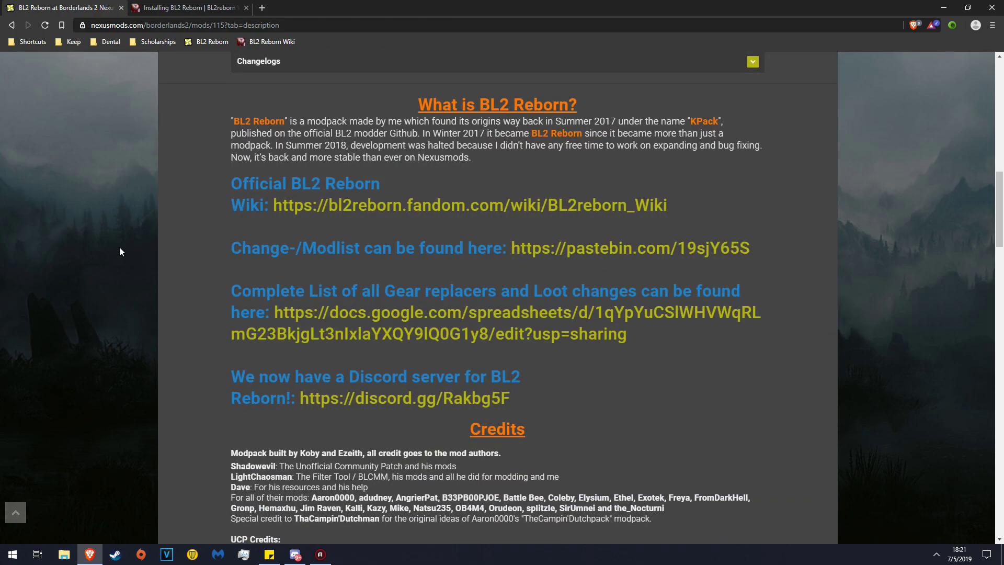
{"action": "scroll", "coordinate": [414, 269], "scroll_direction": "down", "scroll_amount": 8}
{"action": "scroll", "coordinate": [411, 271], "scroll_direction": "down", "scroll_amount": 5}
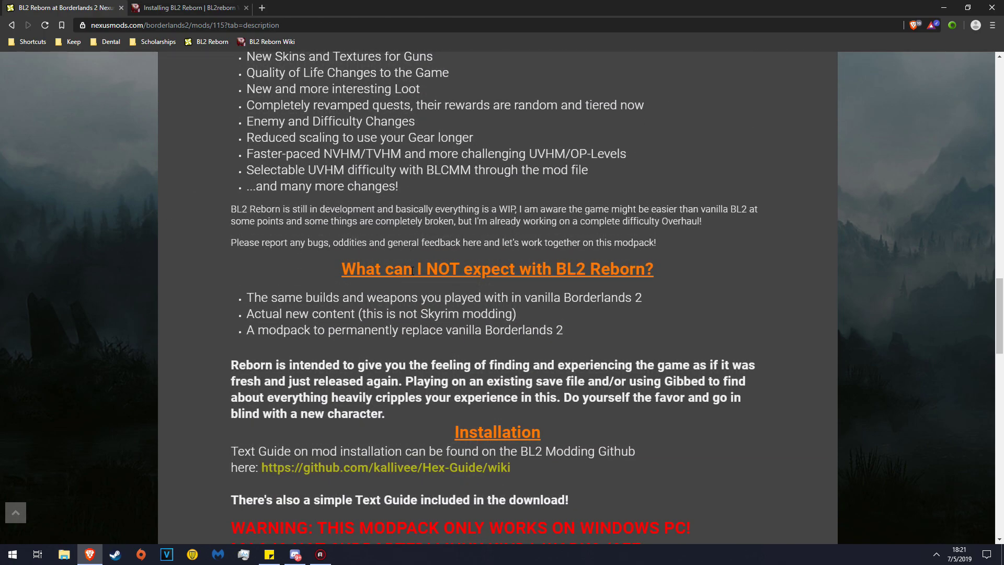
{"action": "scroll", "coordinate": [409, 270], "scroll_direction": "up", "scroll_amount": 13}
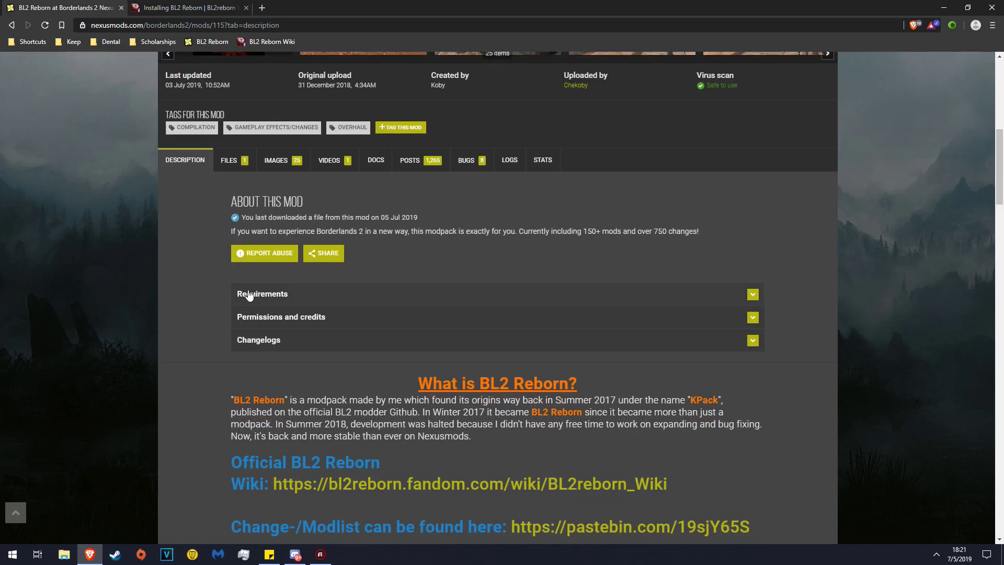
{"action": "left_click", "coordinate": [229, 161]}
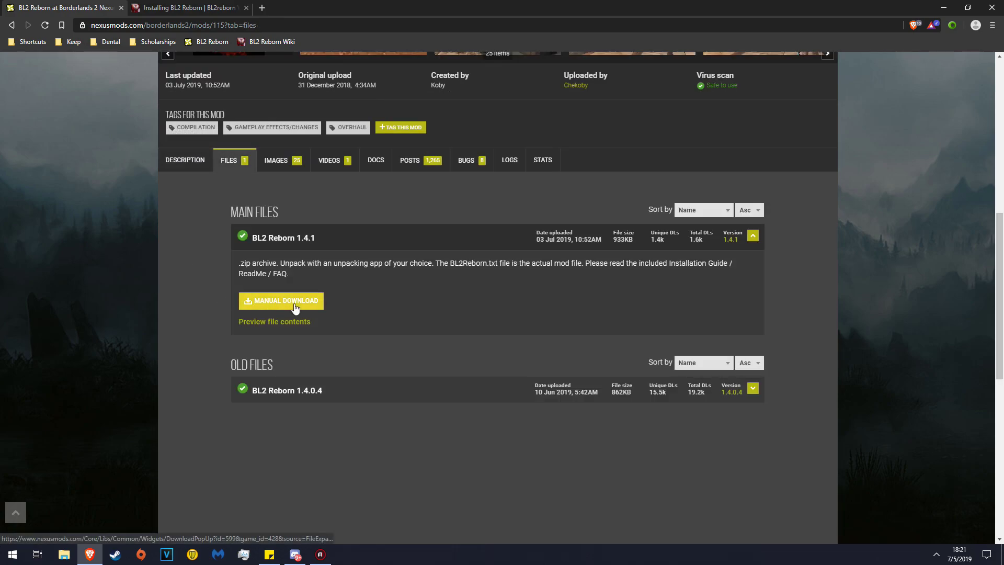
{"action": "left_click", "coordinate": [64, 554]}
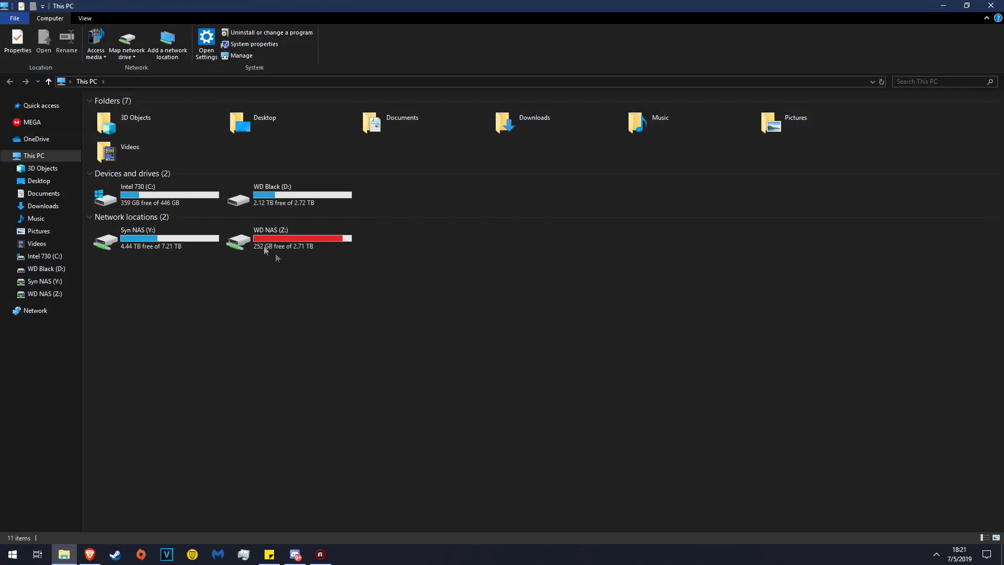
Step: Delete onion time.PNG from Downloads, select the BL2 Reborn zip, then go back to the browser
{"action": "double_click", "coordinate": [542, 120]}
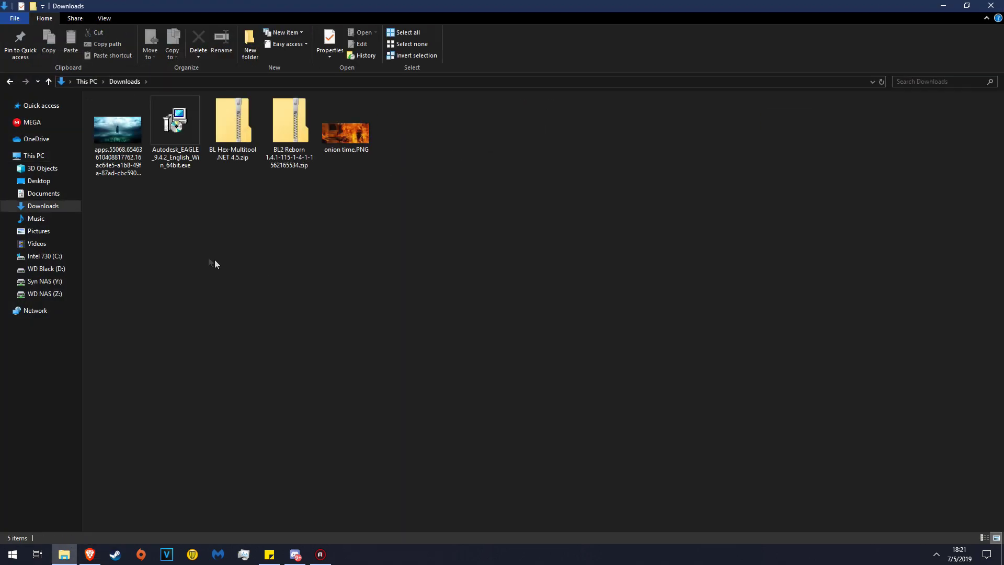
{"action": "left_click", "coordinate": [345, 134]}
{"action": "left_click", "coordinate": [199, 42]}
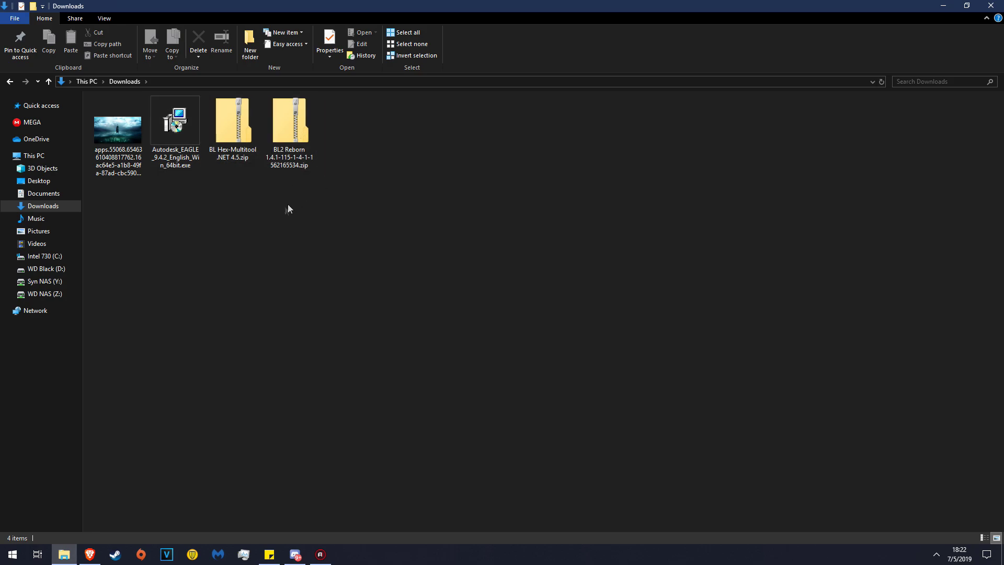
{"action": "left_click", "coordinate": [285, 160]}
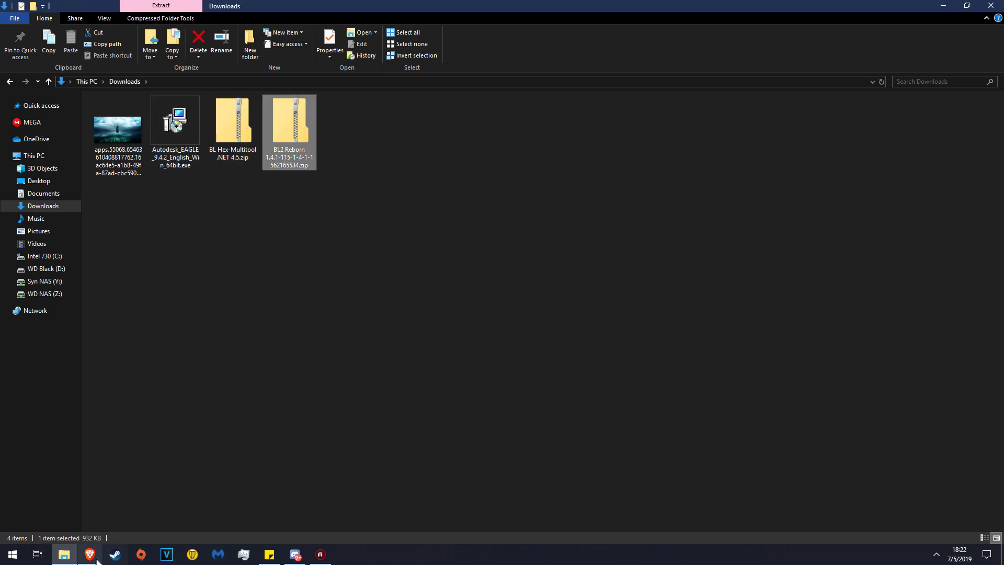
{"action": "left_click", "coordinate": [86, 494]}
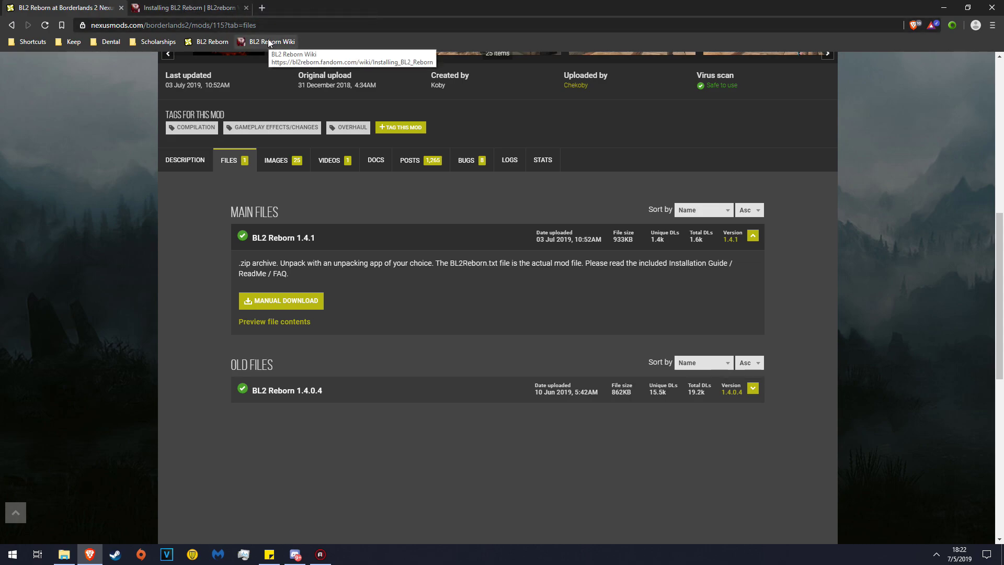
Step: Open the description's GitHub Hex-Guide installation link in a new tab and switch to it
{"action": "left_click", "coordinate": [199, 8]}
{"action": "left_click", "coordinate": [52, 7]}
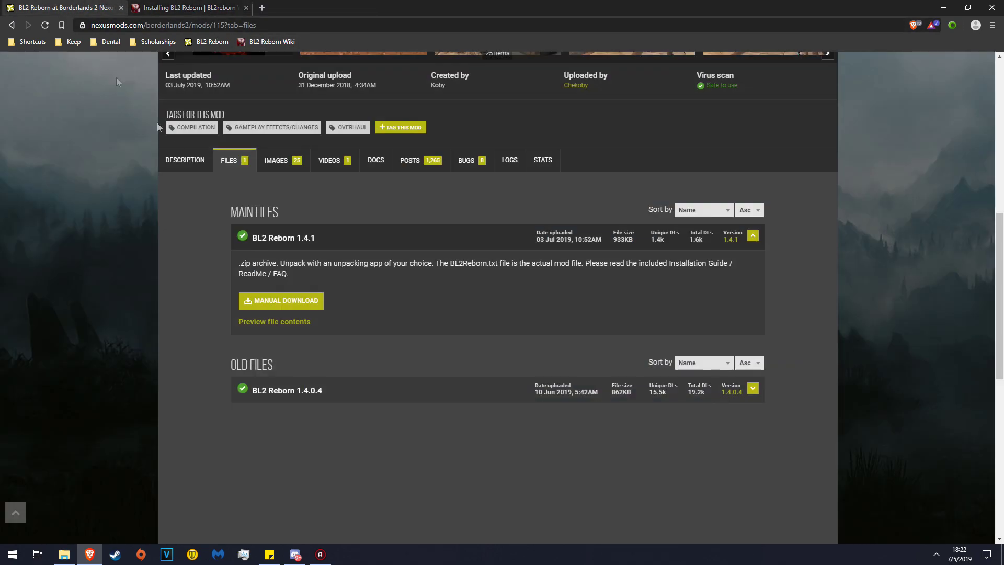
{"action": "left_click", "coordinate": [201, 157]}
{"action": "scroll", "coordinate": [127, 252], "scroll_direction": "down", "scroll_amount": 5}
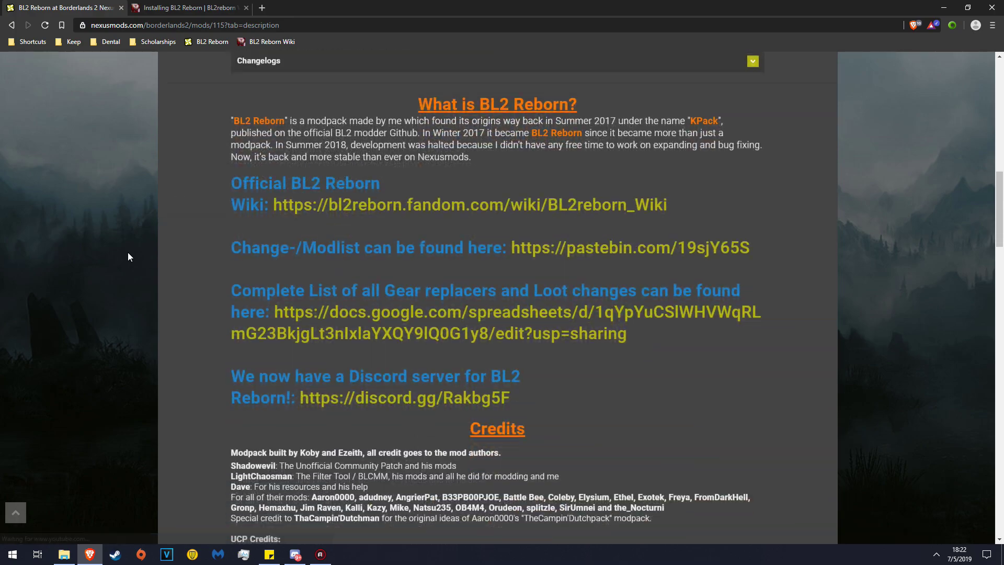
{"action": "scroll", "coordinate": [129, 256], "scroll_direction": "down", "scroll_amount": 5}
{"action": "scroll", "coordinate": [146, 239], "scroll_direction": "down", "scroll_amount": 10}
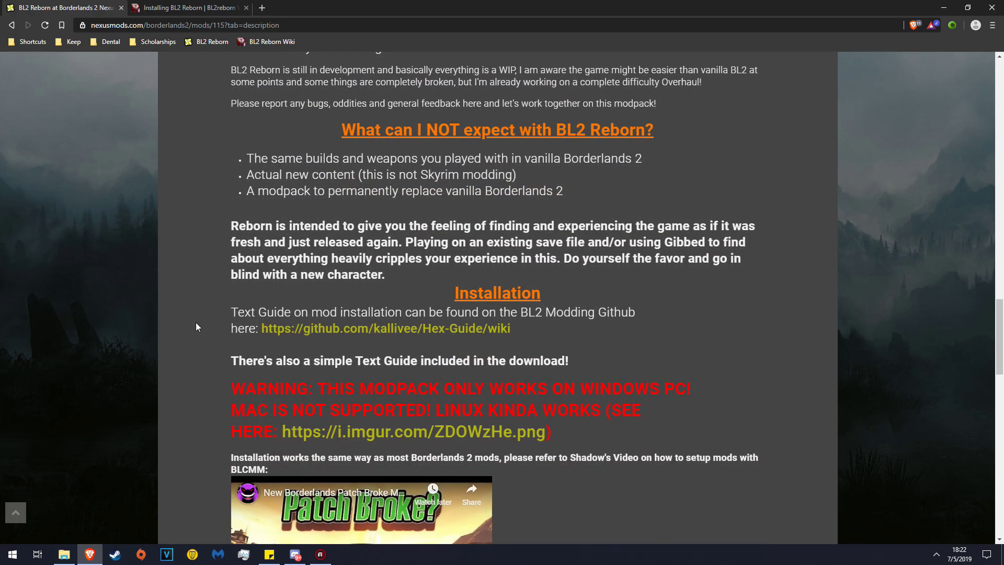
{"action": "right_click", "coordinate": [347, 329]}
{"action": "left_click", "coordinate": [361, 338]}
{"action": "key", "text": "ctrl+Tab"}
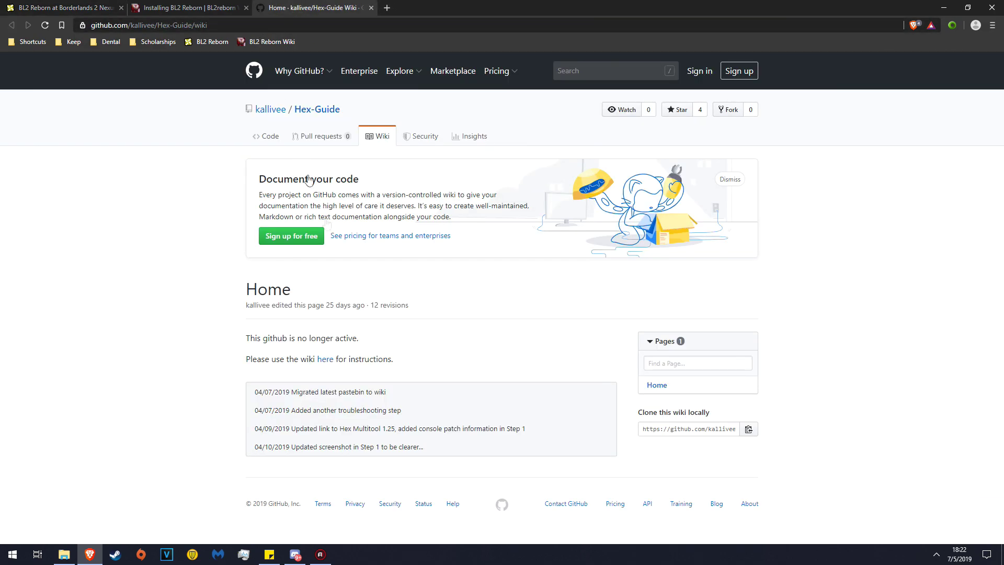
Step: Follow the 'here' link to the Installing BL2 Reborn guide and close the duplicate tab
{"action": "left_click", "coordinate": [324, 361]}
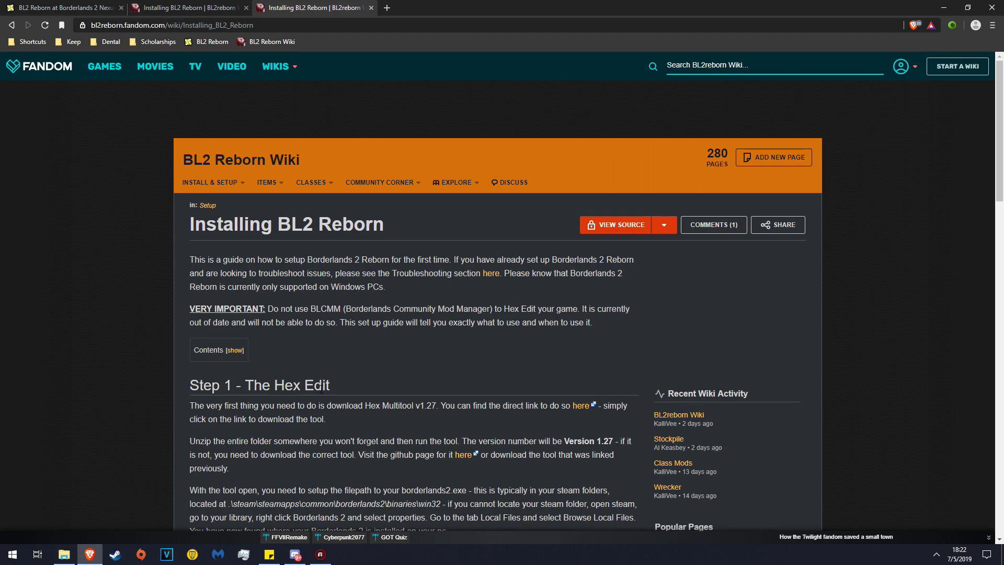
{"action": "key", "text": "ctrl+w"}
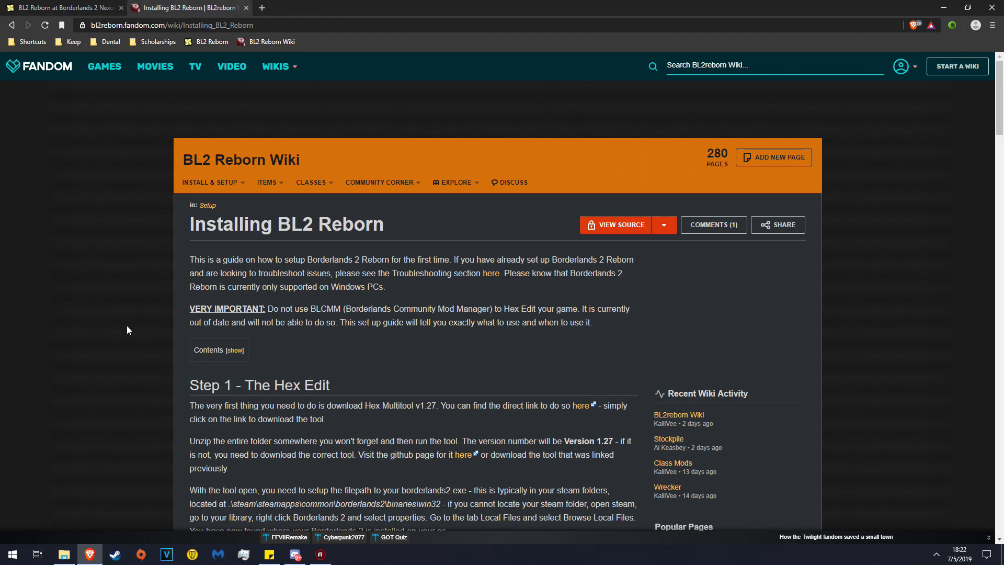
{"action": "scroll", "coordinate": [127, 330], "scroll_direction": "down", "scroll_amount": 3}
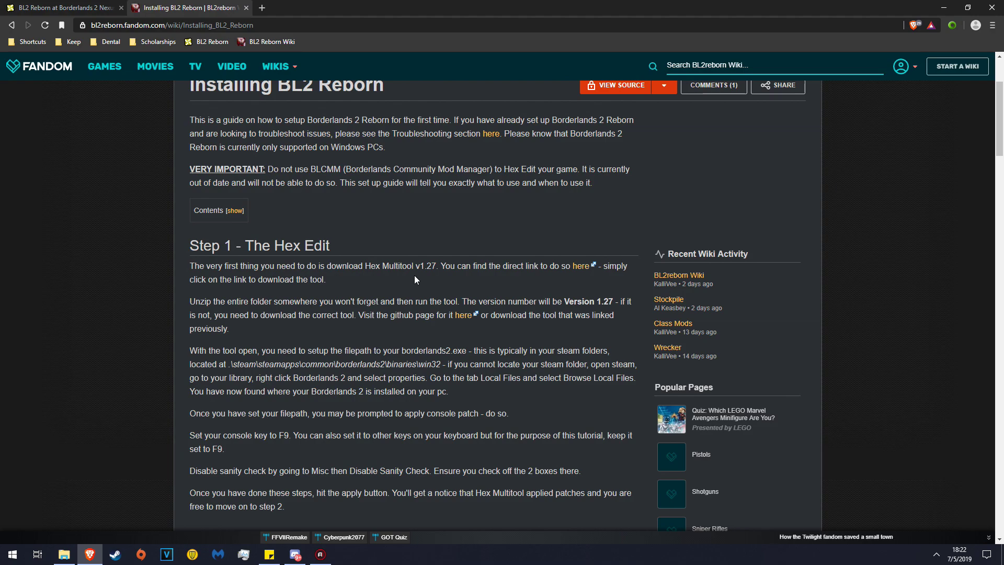
Step: Start and cancel the duplicate Hex Multitool download, then read through Steps 1 to 3
{"action": "left_click", "coordinate": [581, 266]}
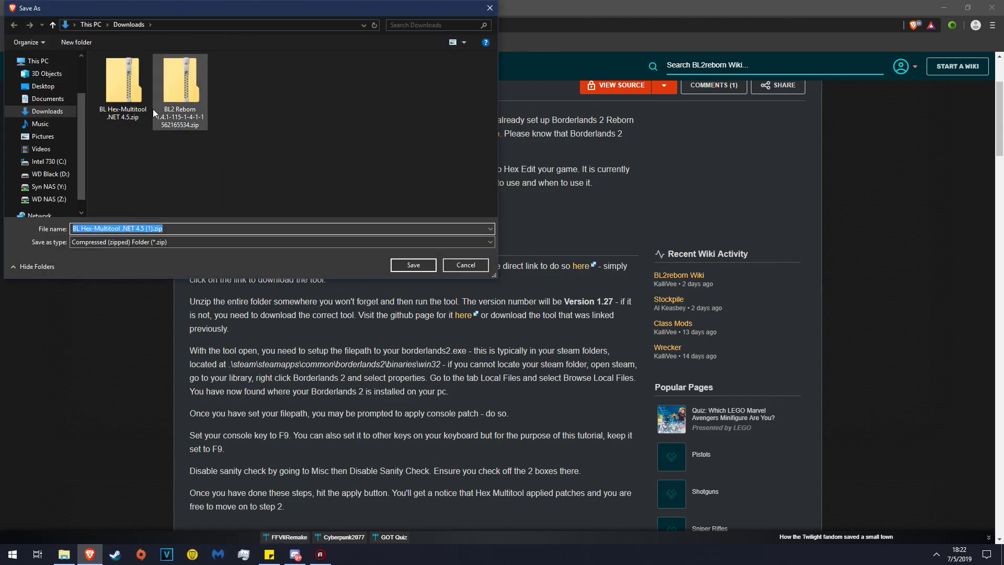
{"action": "left_click", "coordinate": [466, 265]}
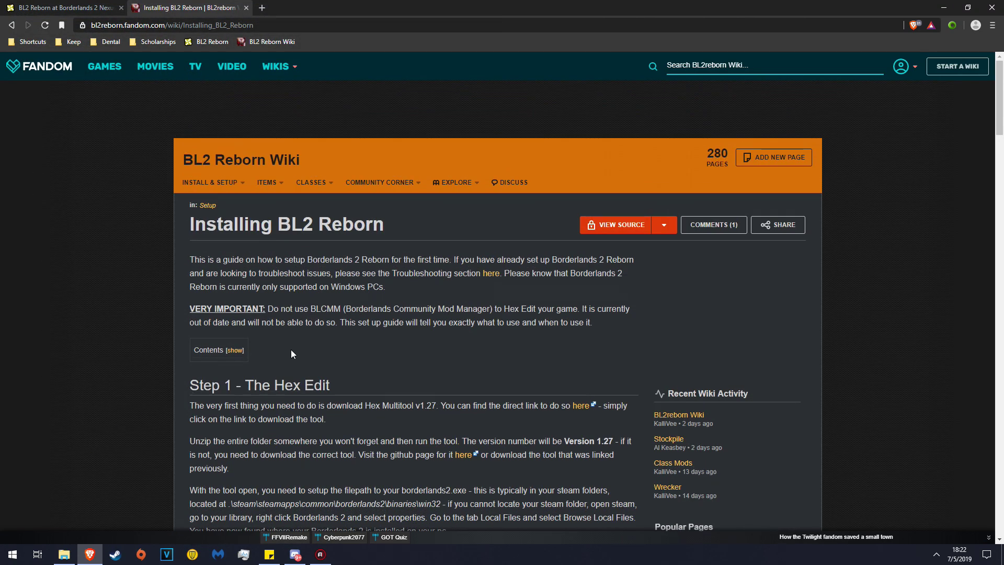
{"action": "scroll", "coordinate": [291, 349], "scroll_direction": "down", "scroll_amount": 5}
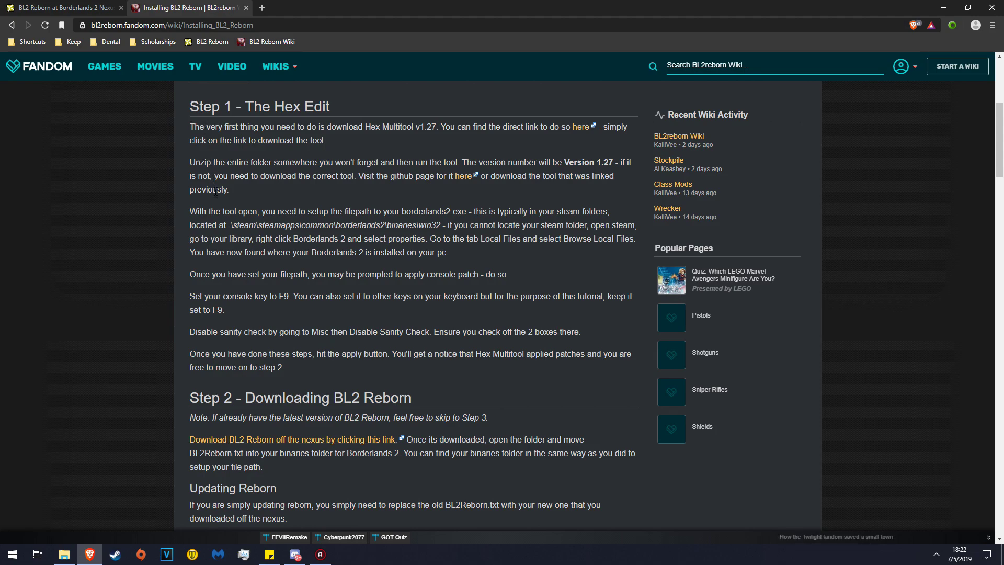
{"action": "scroll", "coordinate": [126, 315], "scroll_direction": "down", "scroll_amount": 3}
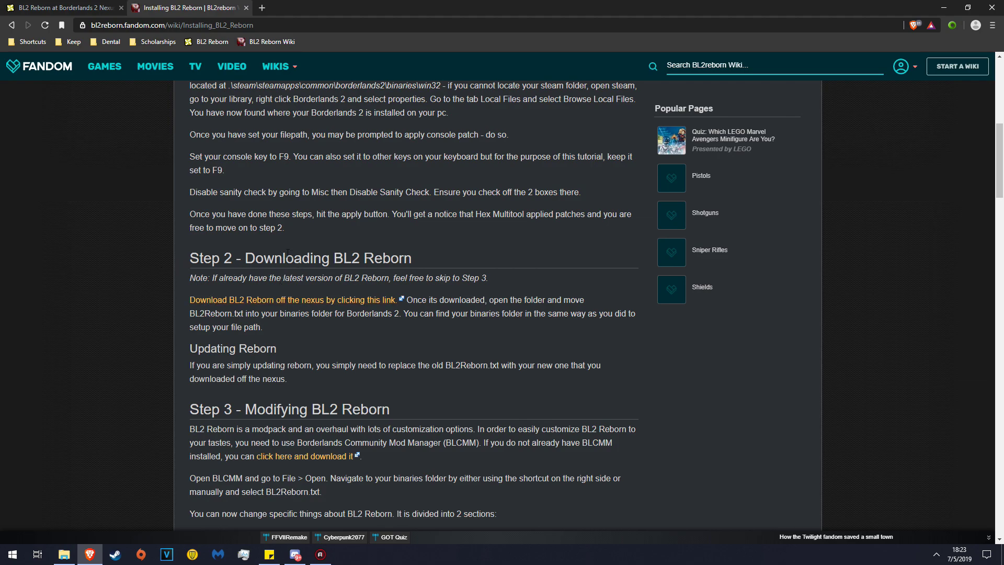
{"action": "scroll", "coordinate": [236, 299], "scroll_direction": "up", "scroll_amount": 3}
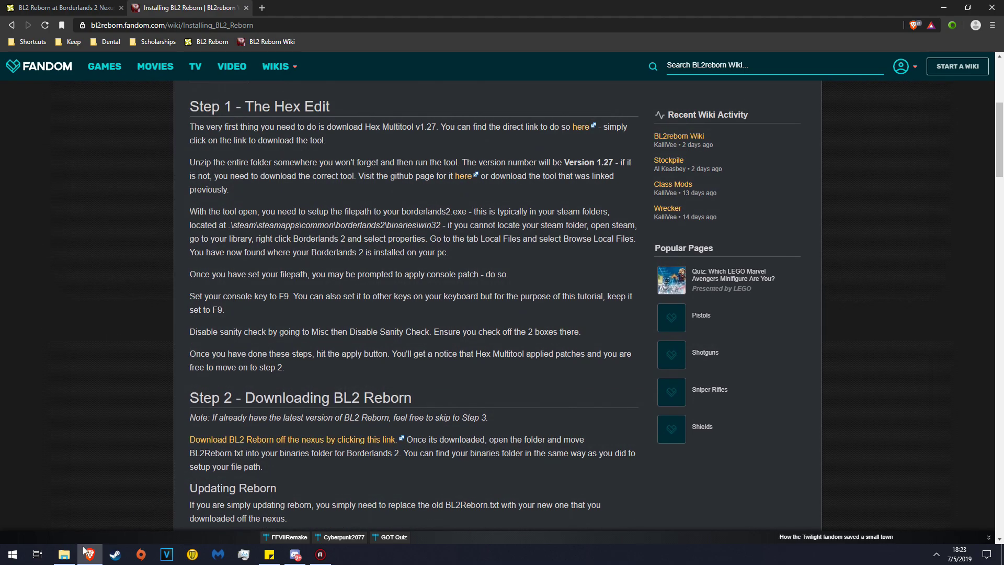
Step: Extract the BL Hex-Multitool and BL2 Reborn zips with 7-Zip into their own Downloads folders
{"action": "left_click", "coordinate": [72, 559]}
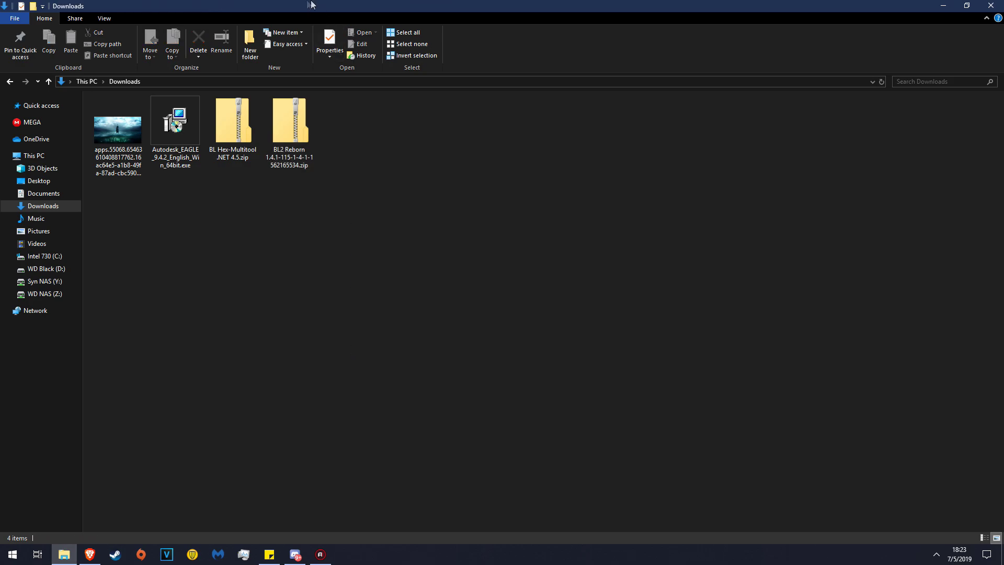
{"action": "double_click", "coordinate": [295, 10]}
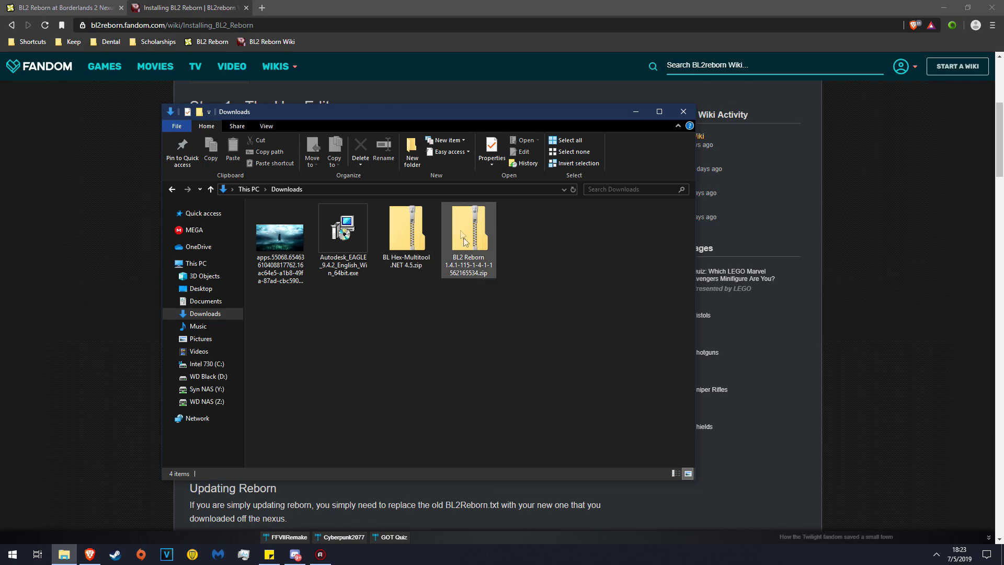
{"action": "left_click_drag", "start_coordinate": [554, 323], "coordinate": [407, 232]}
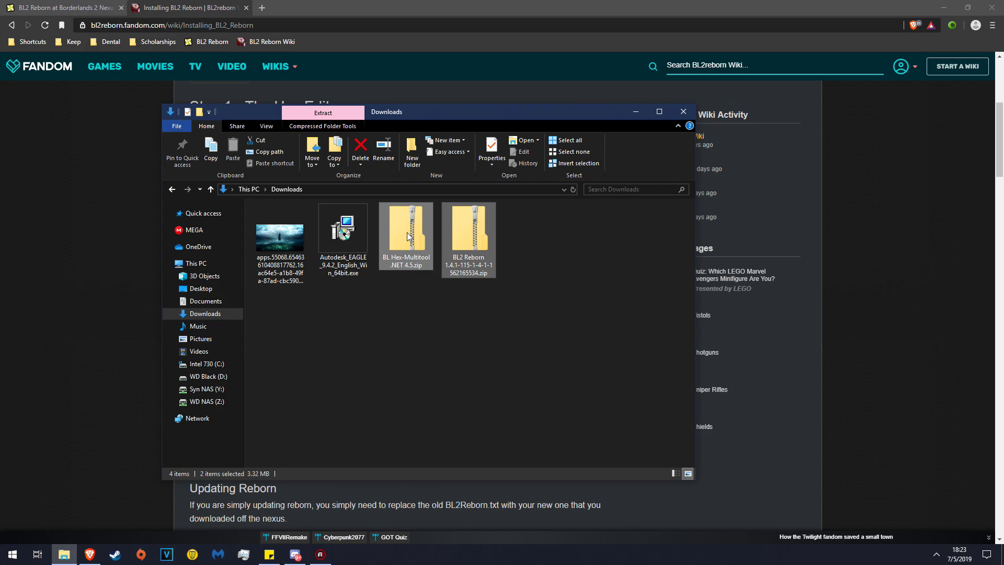
{"action": "right_click", "coordinate": [402, 232]}
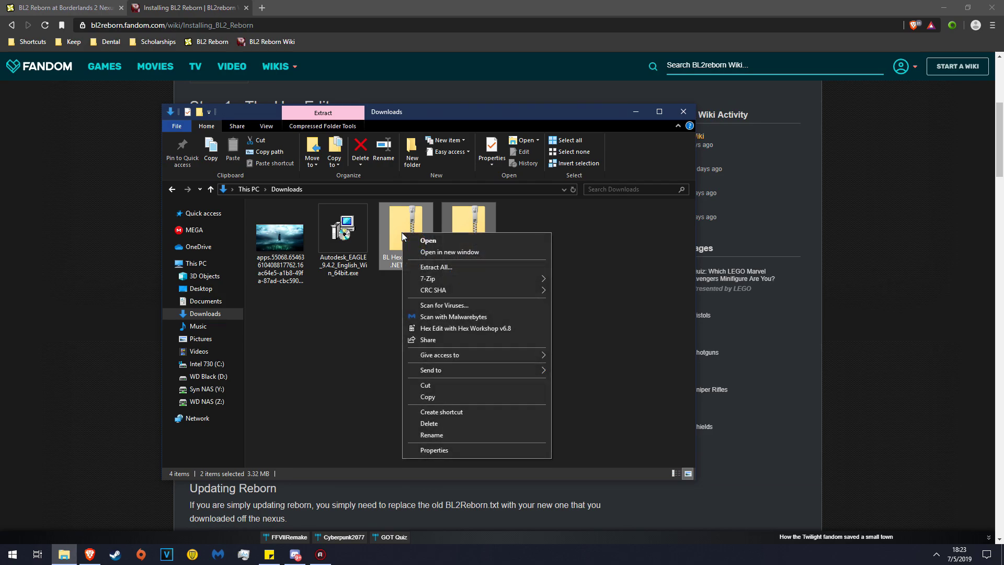
{"action": "mouse_move", "coordinate": [453, 278]}
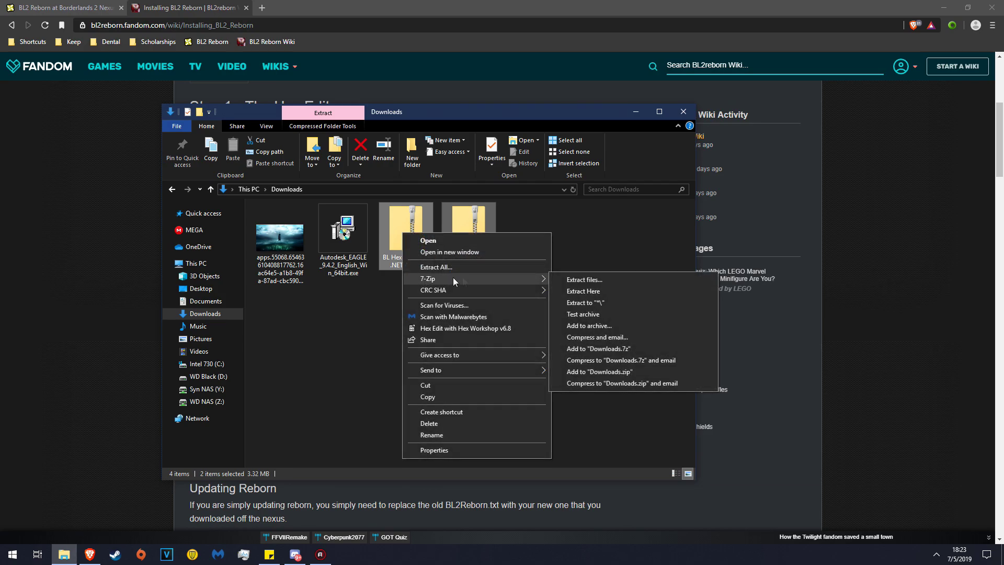
{"action": "left_click", "coordinate": [577, 281]}
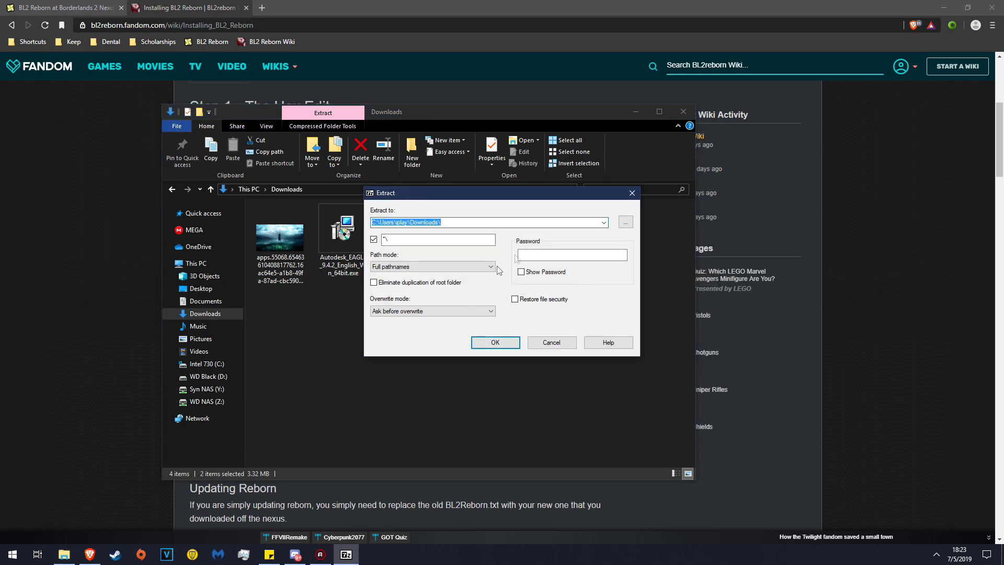
{"action": "left_click", "coordinate": [489, 342]}
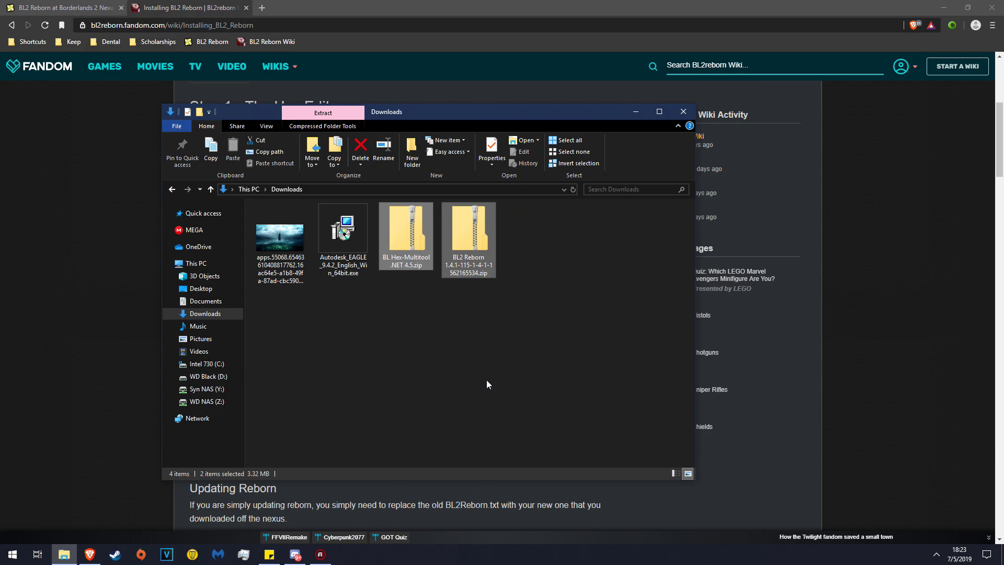
{"action": "left_click", "coordinate": [531, 339]}
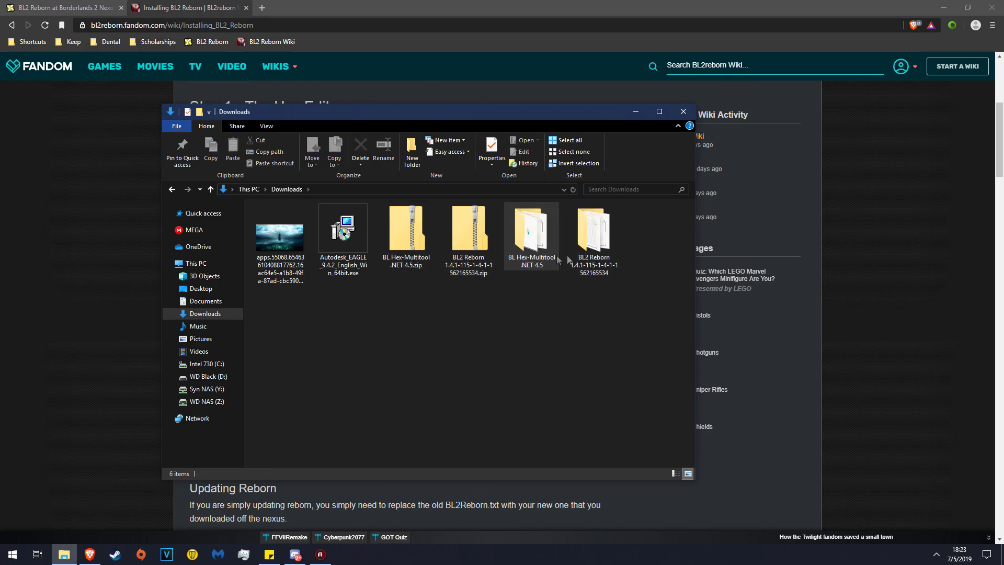
Step: Open the BL2 Reborn 1.4.1 folder in Downloads and copy the 15,940 KB BL2Reborn.txt
{"action": "double_click", "coordinate": [531, 230]}
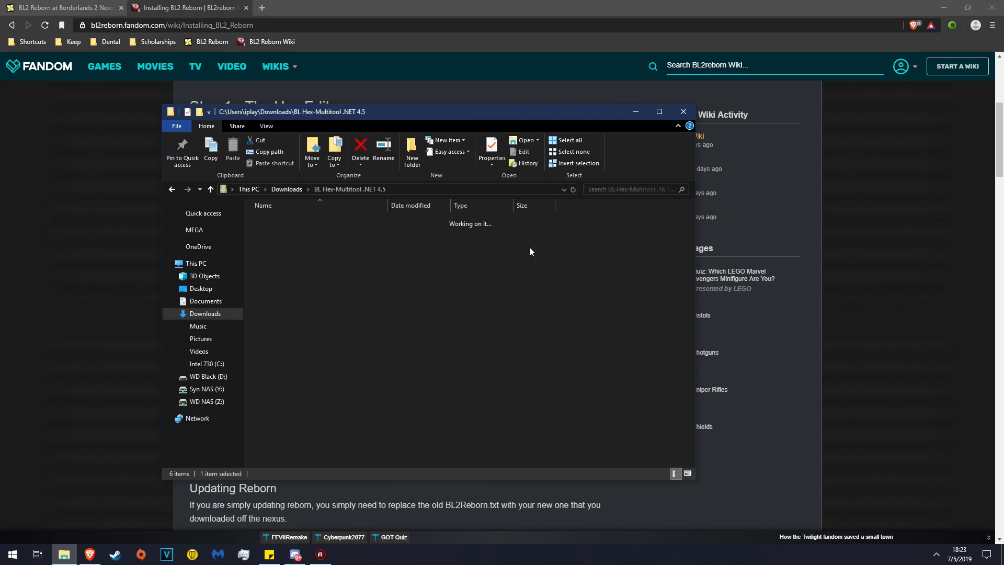
{"action": "left_click", "coordinate": [287, 188]}
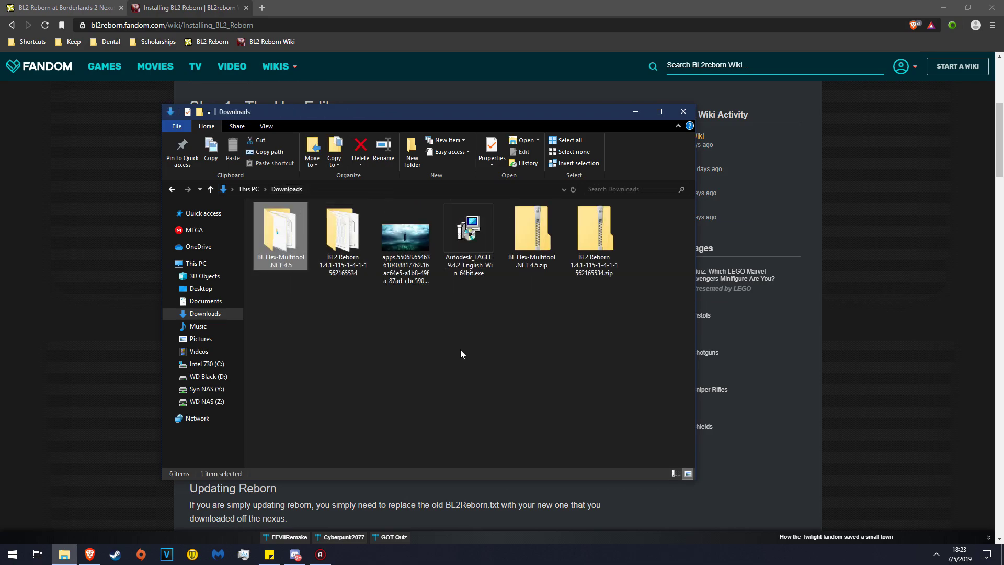
{"action": "double_click", "coordinate": [343, 232]}
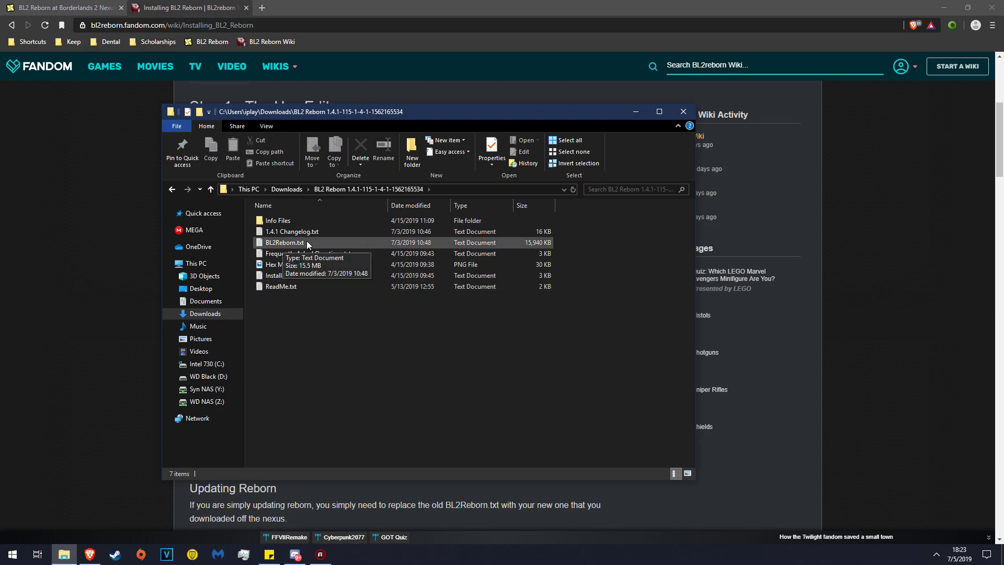
{"action": "left_click", "coordinate": [293, 244]}
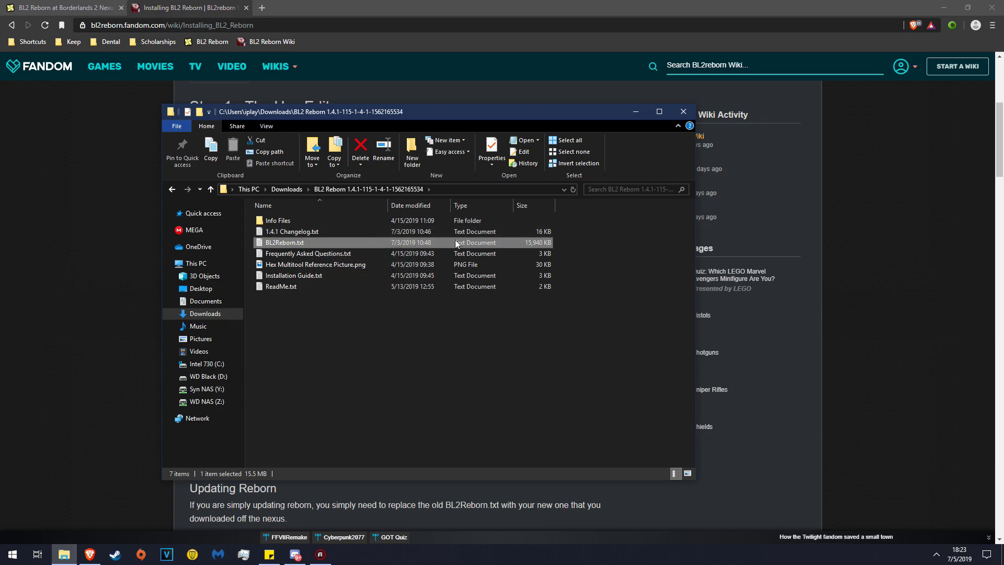
{"action": "right_click", "coordinate": [287, 242]}
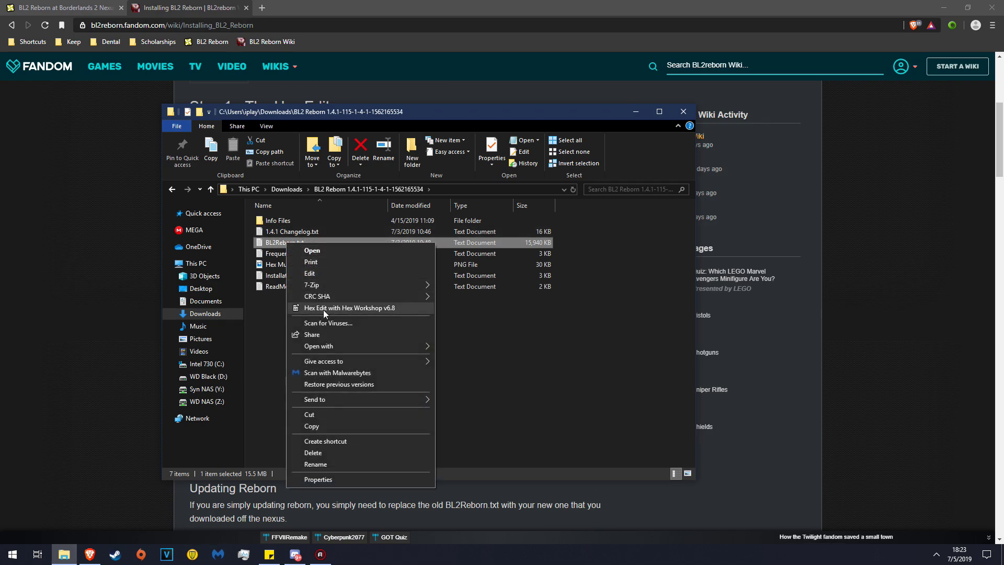
{"action": "left_click", "coordinate": [331, 424]}
{"action": "left_click", "coordinate": [313, 381]}
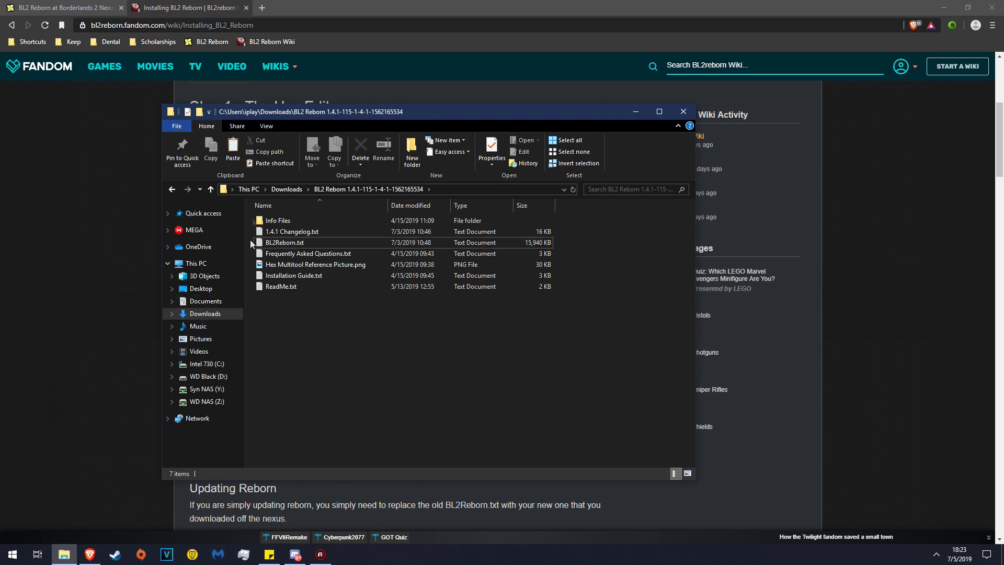
Step: Navigate to D:\Program Files (x86)\Steam\steamapps\common\Borderlands 2\Binaries
{"action": "left_click", "coordinate": [247, 188]}
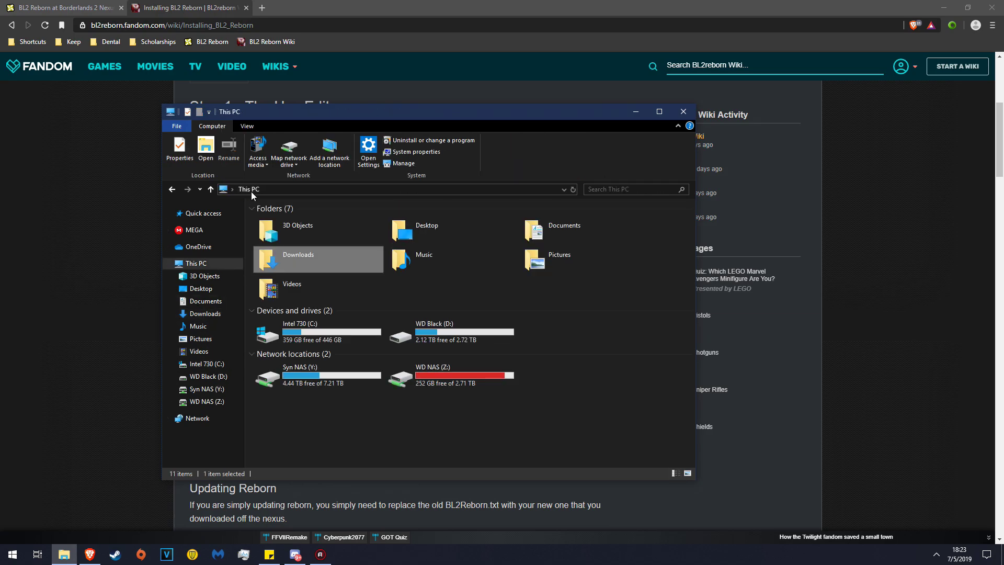
{"action": "double_click", "coordinate": [469, 341]}
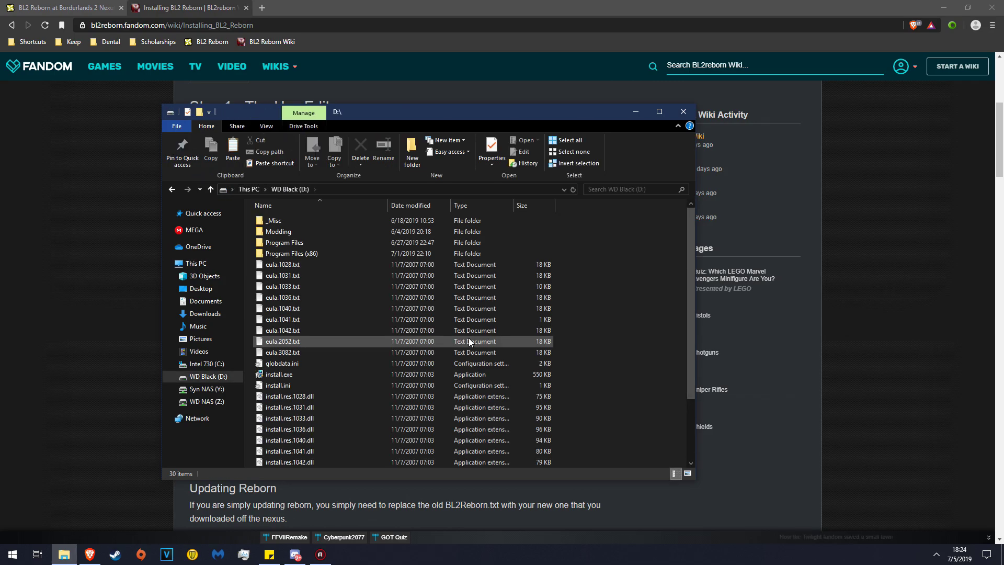
{"action": "double_click", "coordinate": [276, 254]}
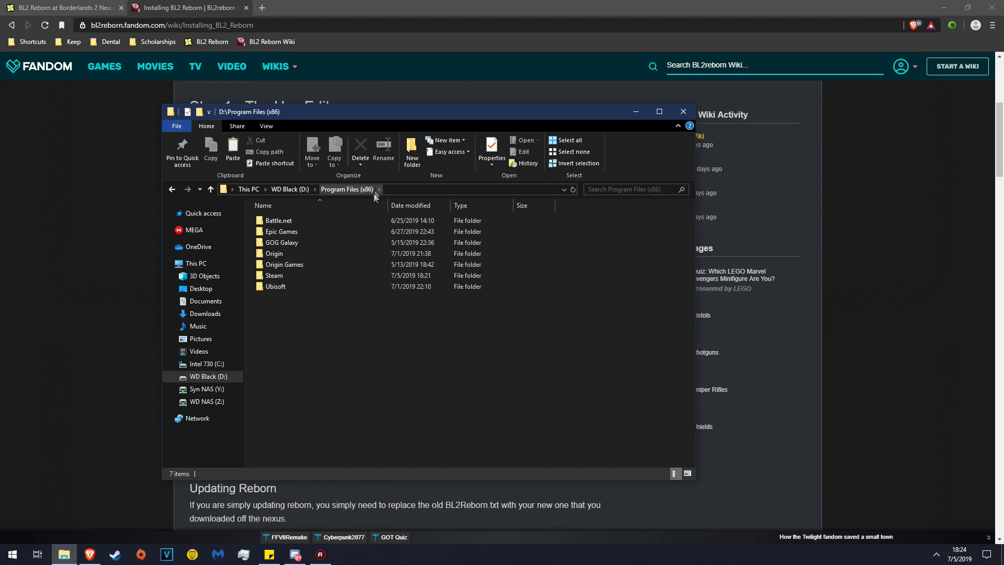
{"action": "double_click", "coordinate": [281, 276]}
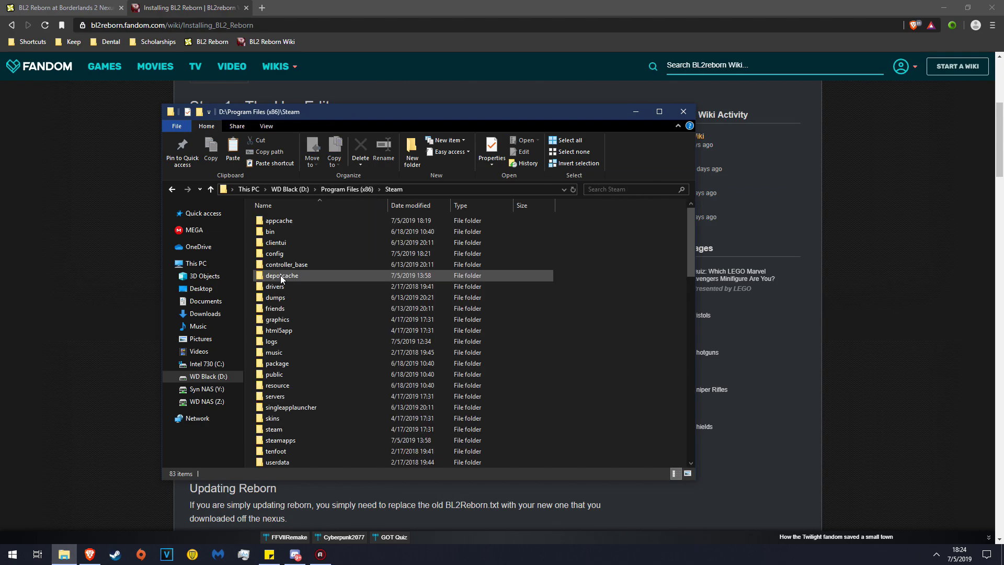
{"action": "scroll", "coordinate": [298, 319], "scroll_direction": "down", "scroll_amount": 2}
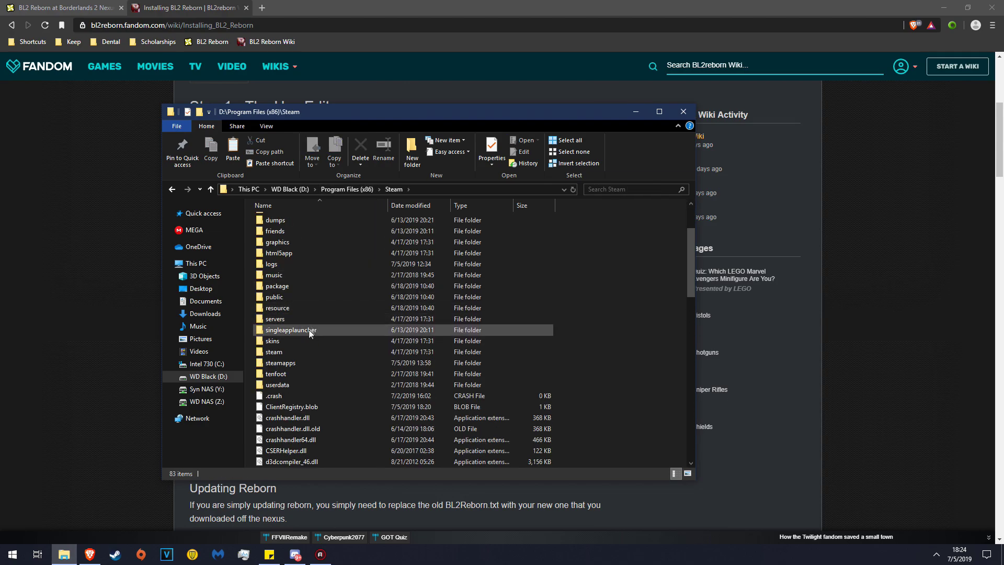
{"action": "double_click", "coordinate": [286, 362]}
{"action": "left_click", "coordinate": [286, 224]}
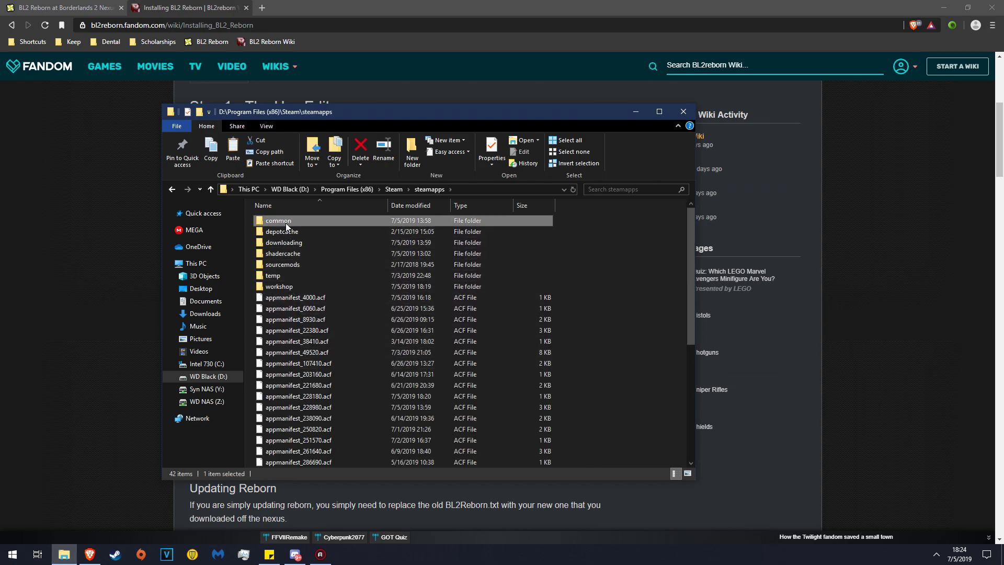
{"action": "double_click", "coordinate": [287, 225]}
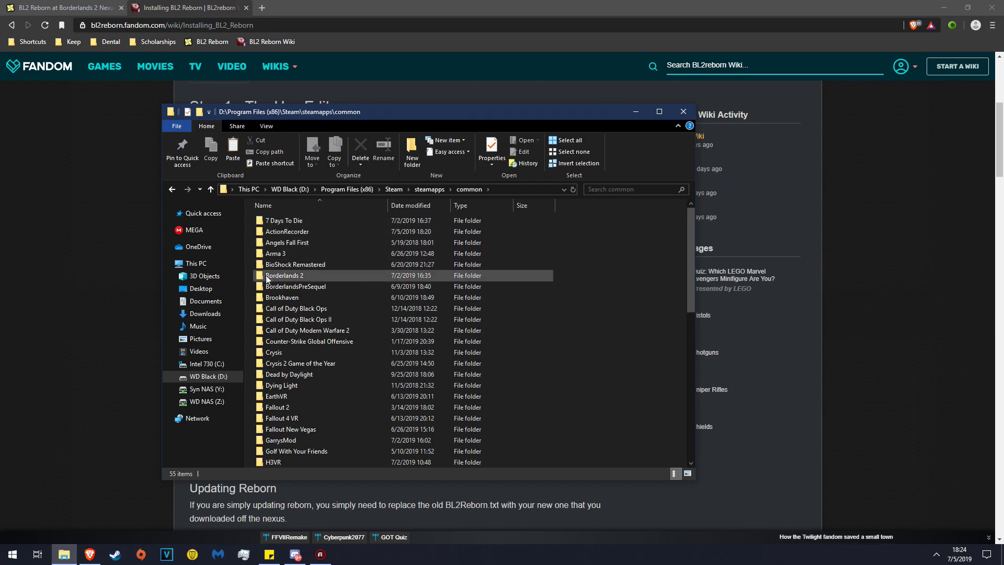
{"action": "double_click", "coordinate": [324, 274]}
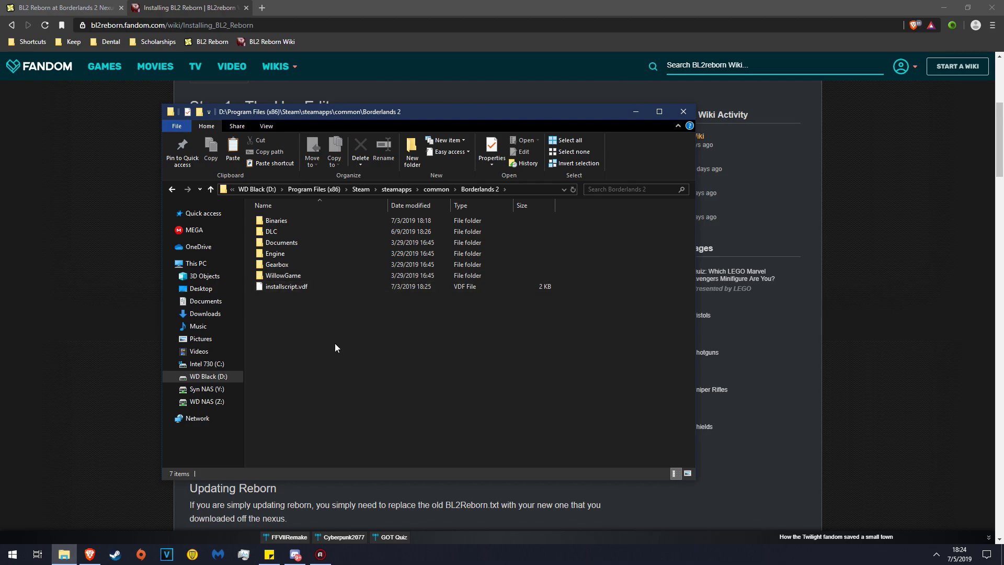
{"action": "double_click", "coordinate": [294, 221]}
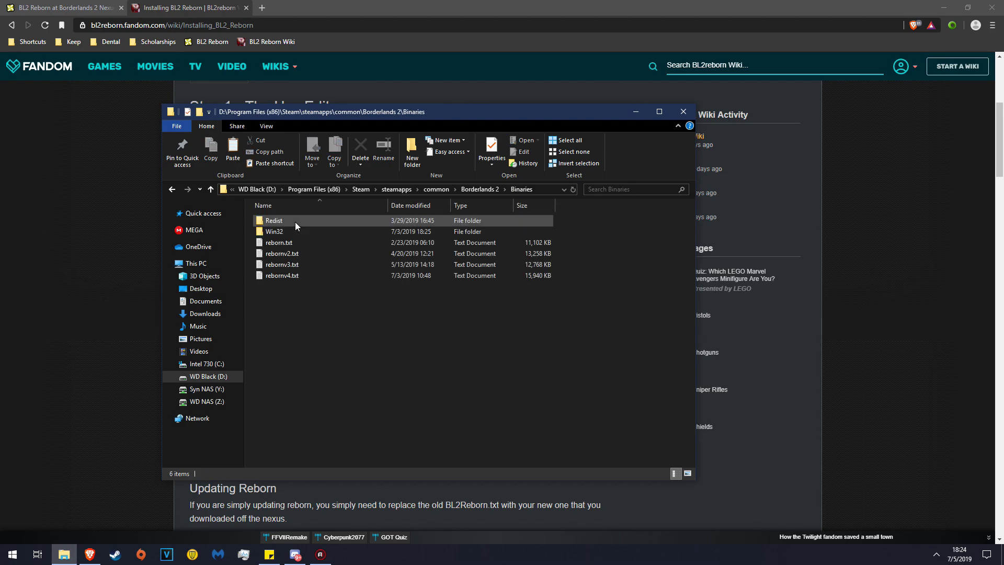
Step: Paste BL2Reborn.txt into the Binaries folder and rename the copy to onion.txt
{"action": "right_click", "coordinate": [303, 326]}
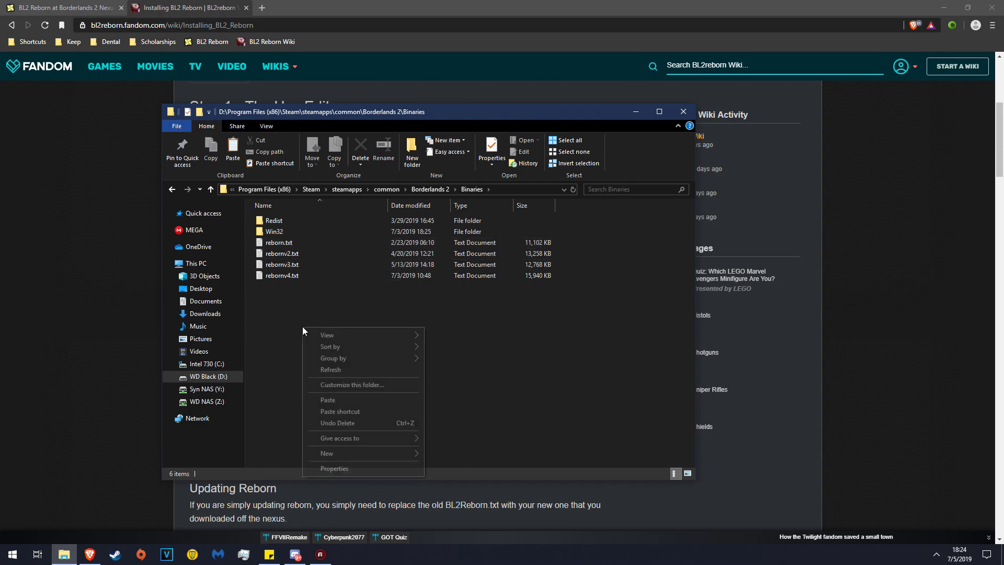
{"action": "left_click", "coordinate": [326, 400]}
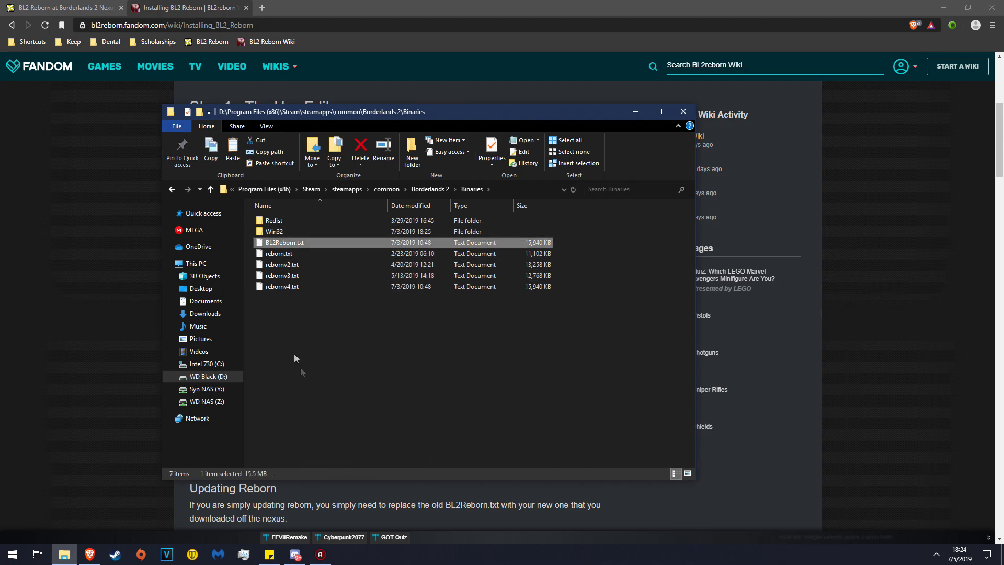
{"action": "key", "text": "F2"}
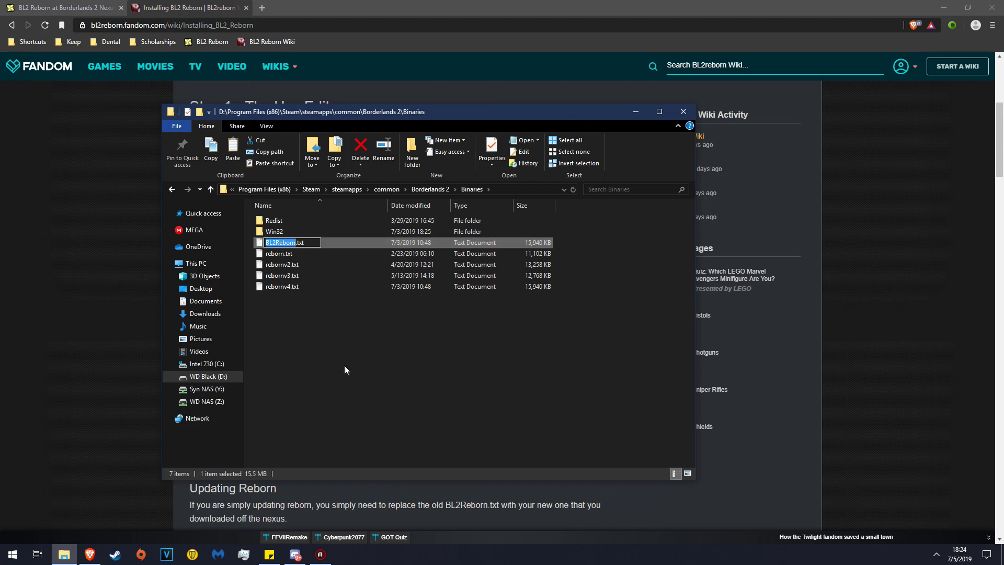
{"action": "type", "text": "reborn"}
{"action": "key", "text": "BackSpace"}
{"action": "key", "text": "BackSpace"}
{"action": "key", "text": "BackSpace"}
{"action": "key", "text": "BackSpace"}
{"action": "key", "text": "BackSpace"}
{"action": "key", "text": "BackSpace"}
{"action": "type", "text": "onion"}
{"action": "left_click", "coordinate": [345, 365]}
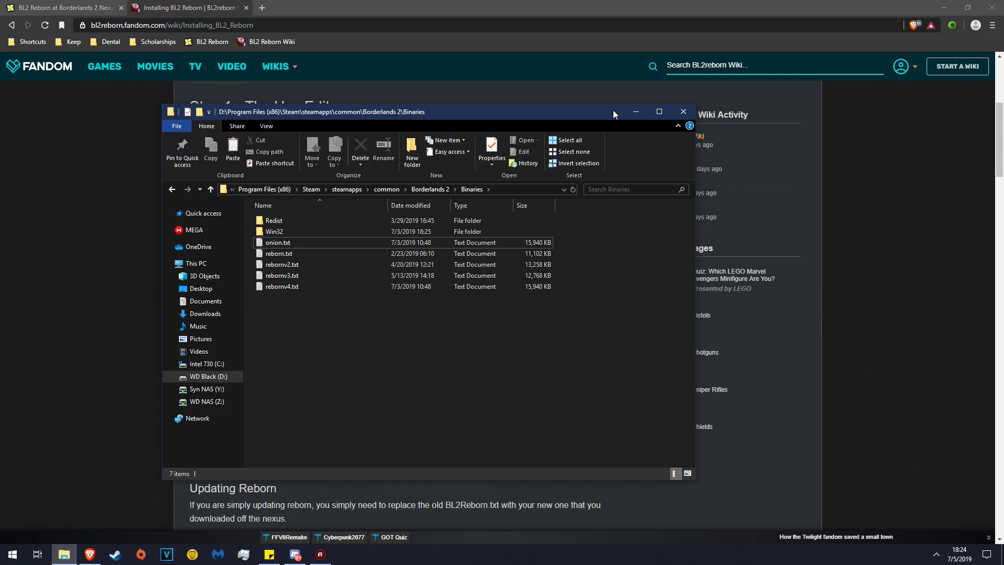
Step: Open the BL Hex-Multitool .NET 4.5 folder in Downloads and run BorderlandsHexMultitool.exe
{"action": "left_click", "coordinate": [212, 316]}
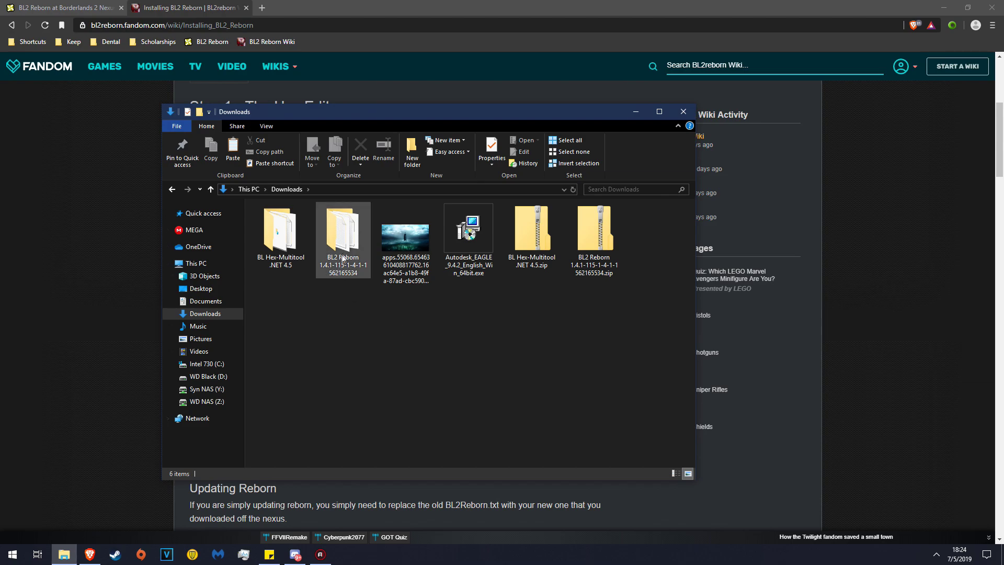
{"action": "left_click", "coordinate": [279, 233]}
{"action": "double_click", "coordinate": [280, 233]}
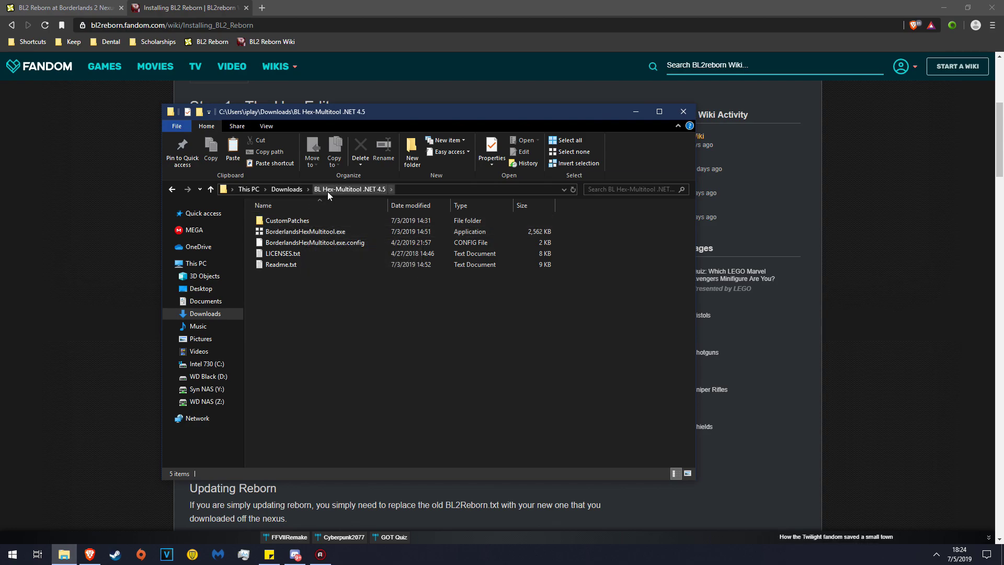
{"action": "left_click", "coordinate": [248, 189]}
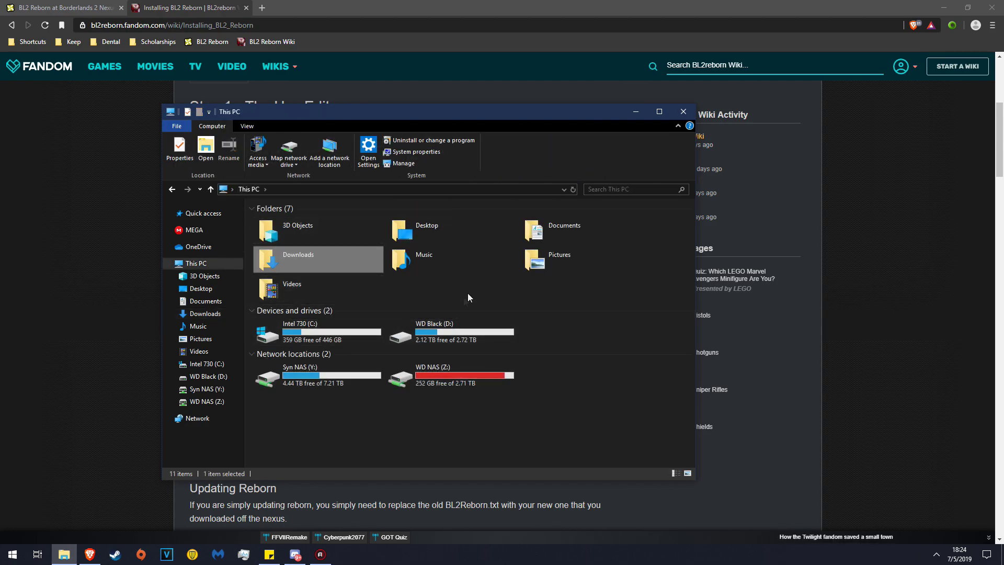
{"action": "double_click", "coordinate": [303, 258]}
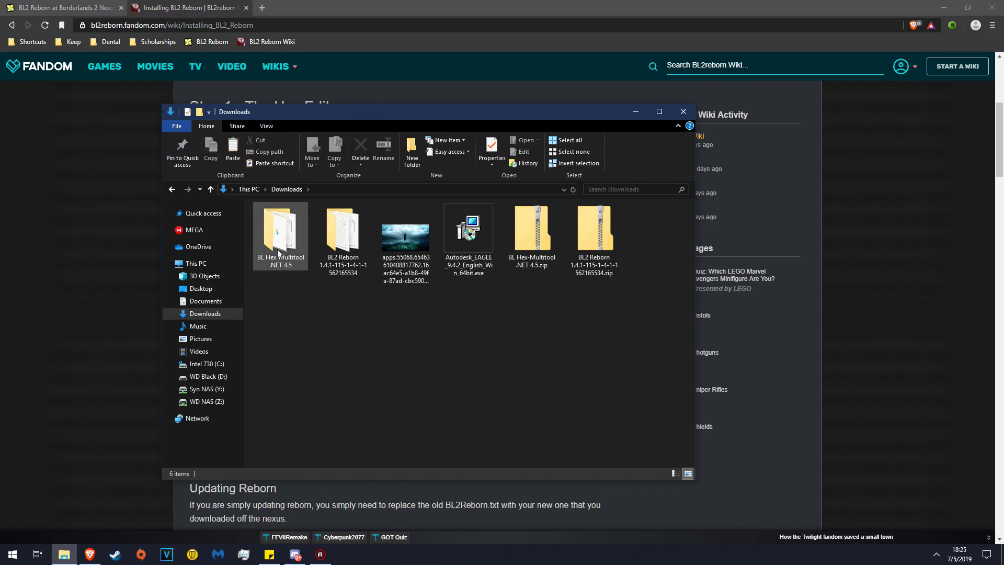
{"action": "left_click", "coordinate": [277, 255]}
{"action": "double_click", "coordinate": [278, 253]}
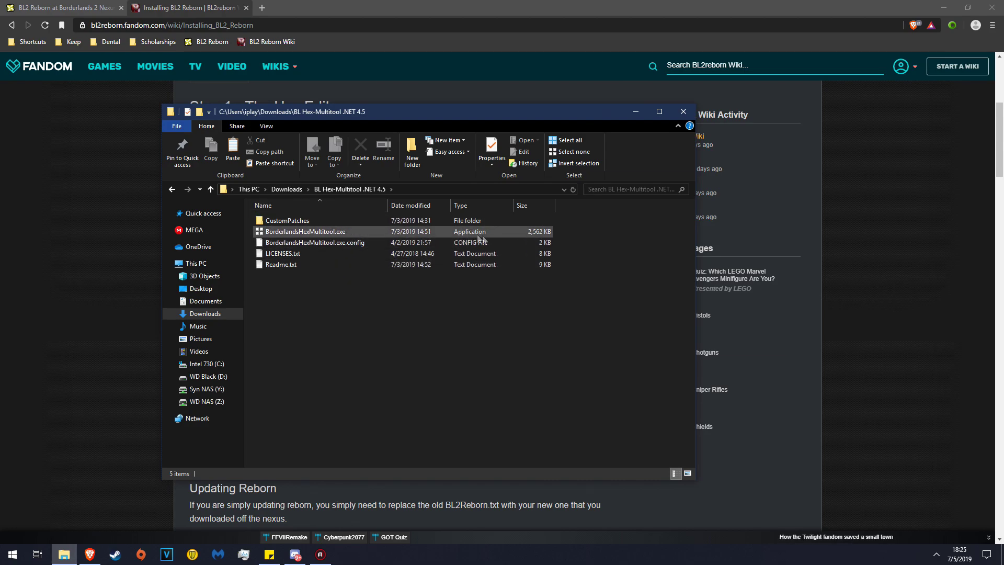
{"action": "double_click", "coordinate": [327, 235]}
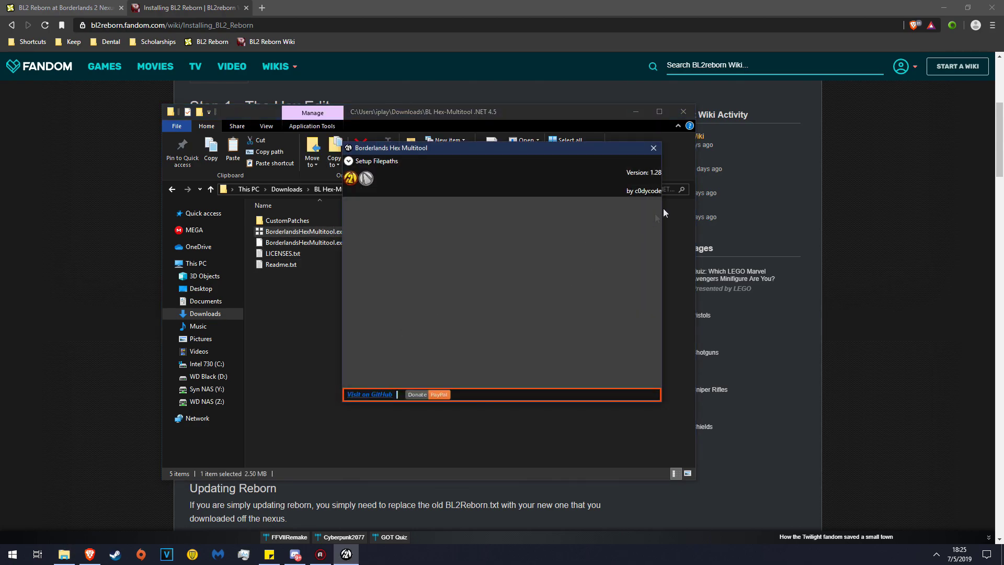
Step: Minimize the browser and File Explorer, leaving Hex Multitool 1.28 alone on the desktop
{"action": "left_click", "coordinate": [936, 4]}
{"action": "left_click", "coordinate": [938, 5]}
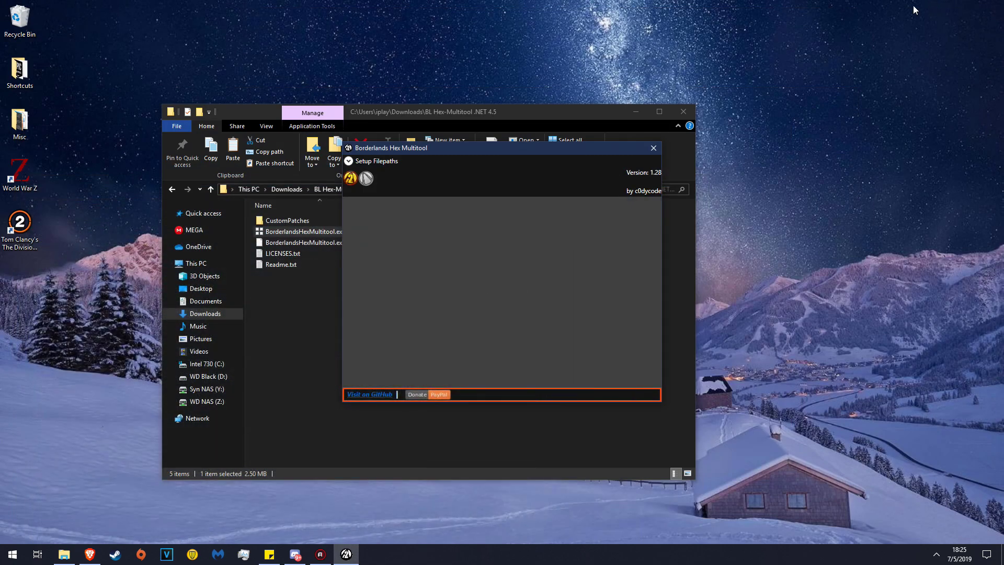
{"action": "left_click", "coordinate": [635, 112]}
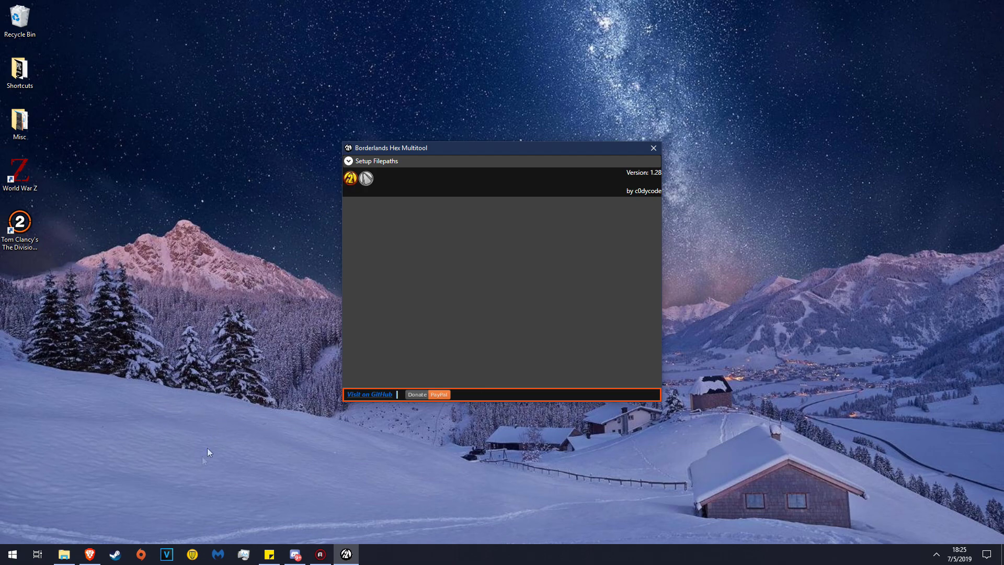
Step: Open the Steam folder under Program Files (x86) on the WD Black (D:) drive
{"action": "left_click", "coordinate": [62, 558]}
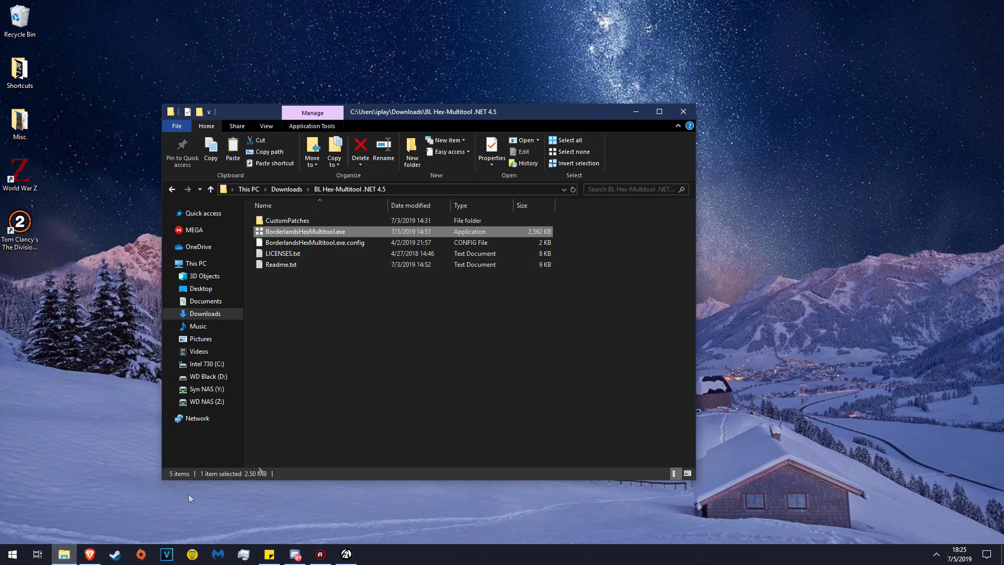
{"action": "left_click", "coordinate": [255, 189]}
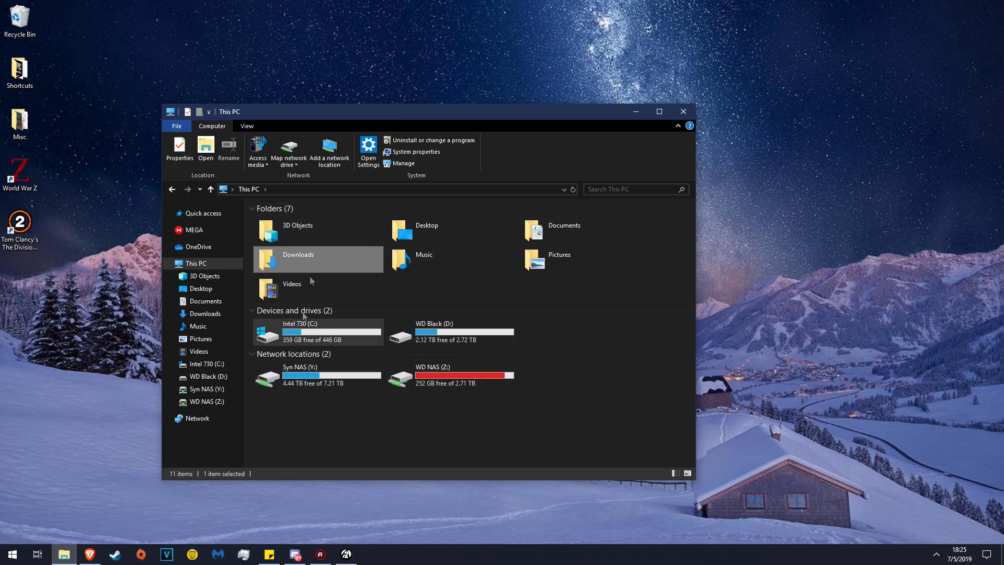
{"action": "left_click", "coordinate": [572, 334]}
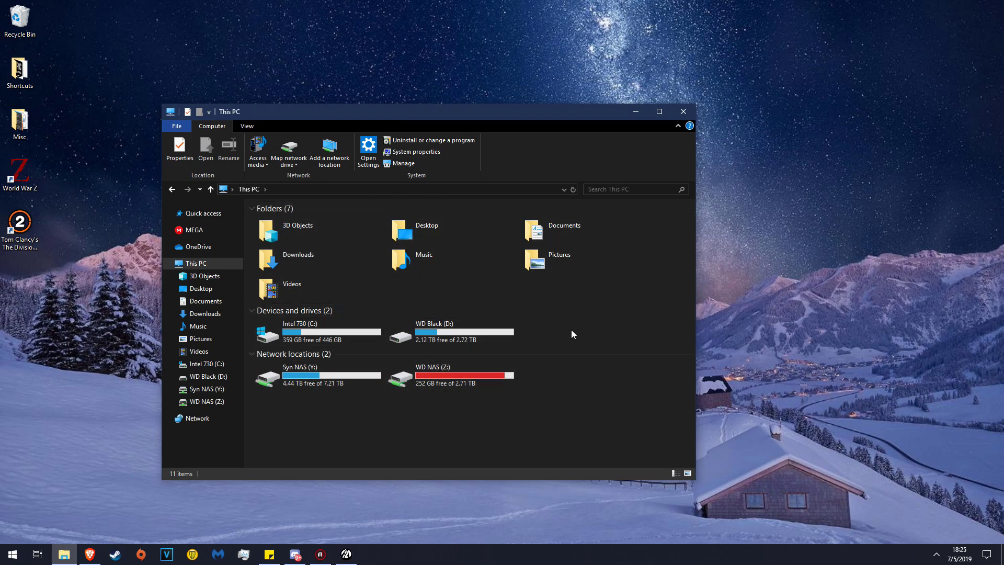
{"action": "double_click", "coordinate": [441, 331]}
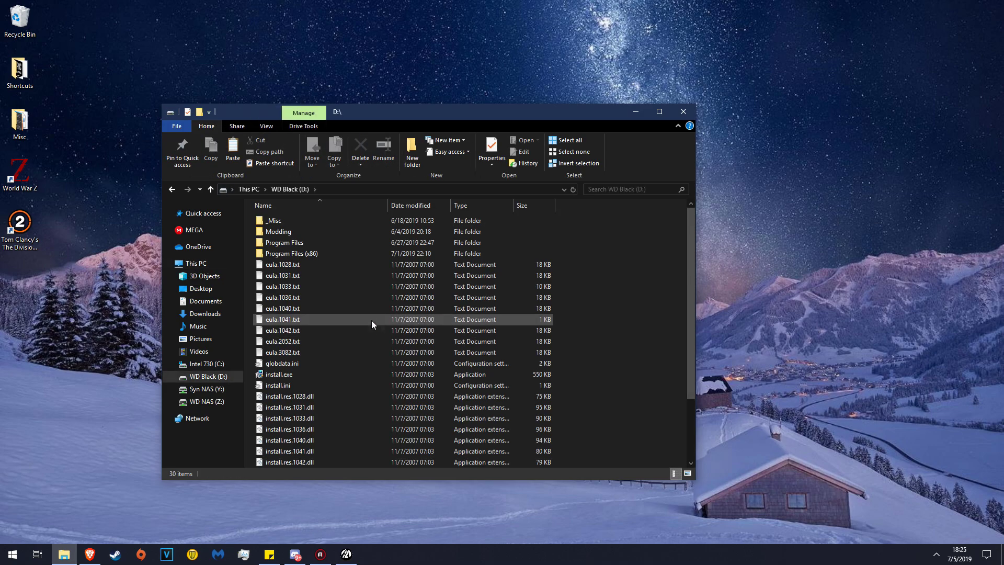
{"action": "double_click", "coordinate": [300, 253]}
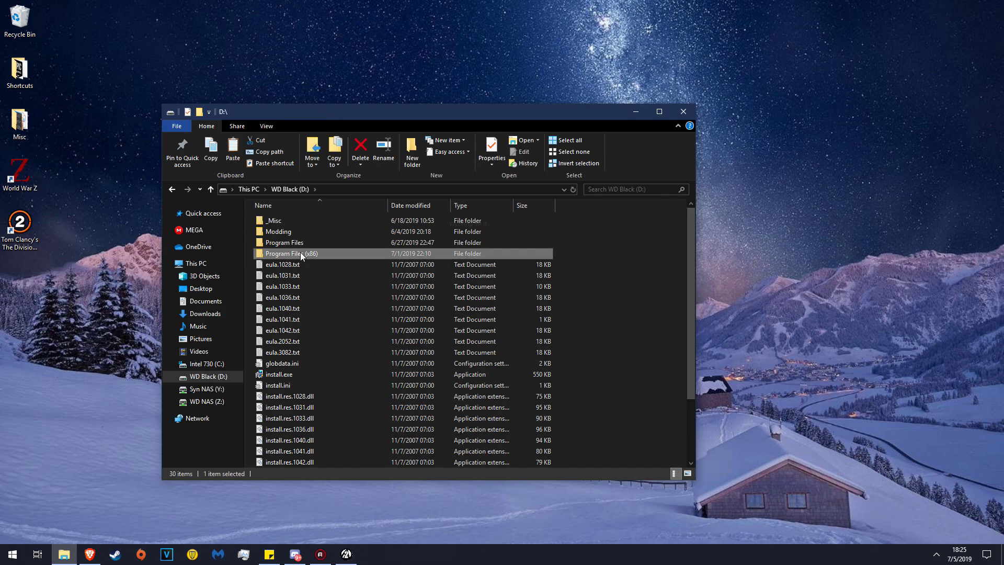
{"action": "double_click", "coordinate": [307, 275]}
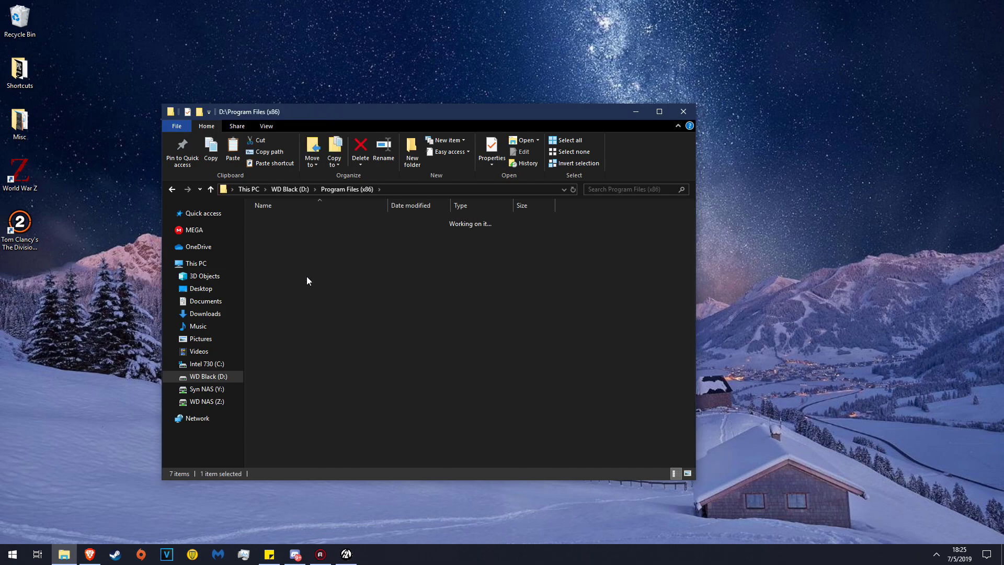
Step: Go through steamapps\common\Borderlands 2\Binaries\Win32 and select Borderlands2.exe
{"action": "scroll", "coordinate": [306, 276], "scroll_direction": "down", "scroll_amount": 2}
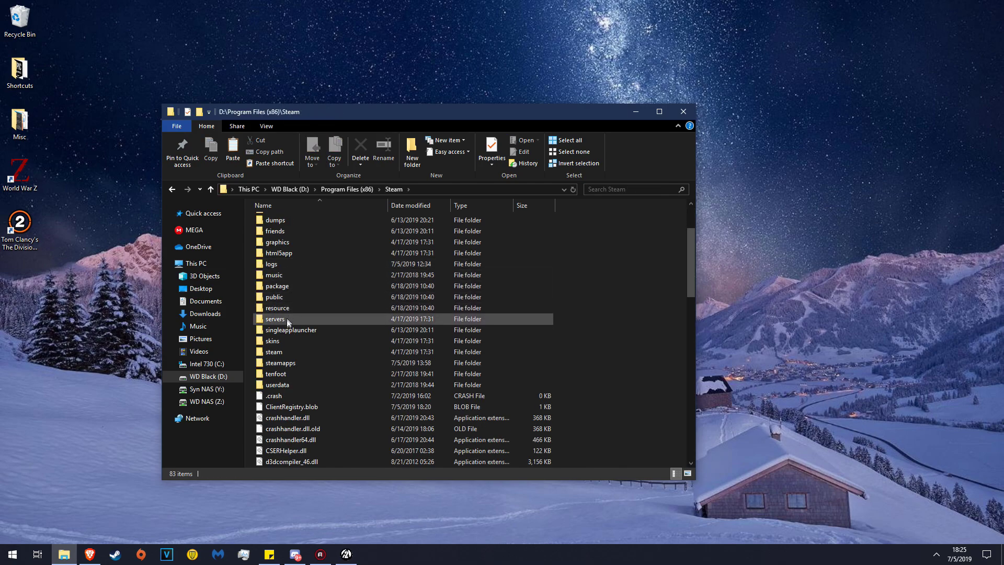
{"action": "double_click", "coordinate": [284, 363]}
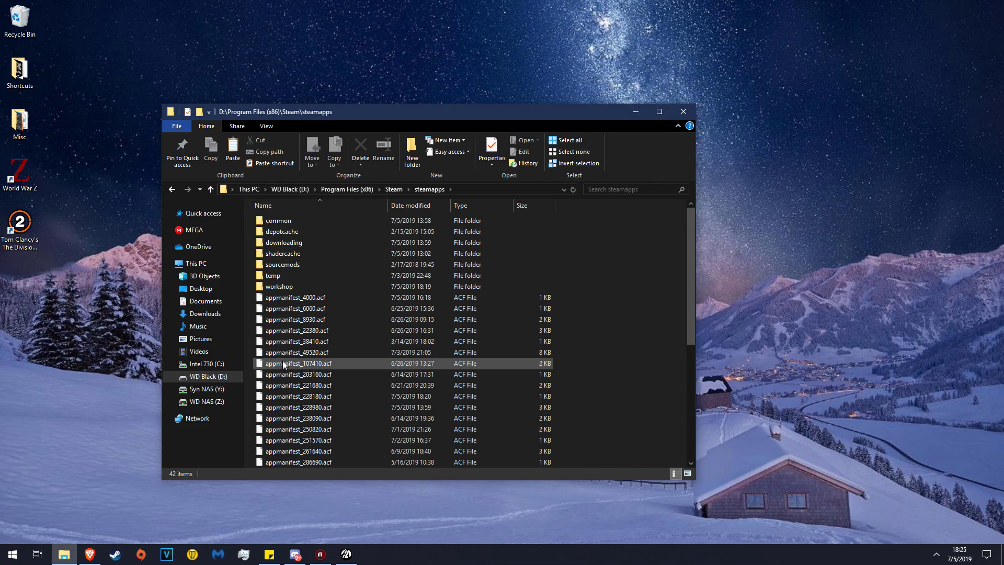
{"action": "double_click", "coordinate": [283, 221]}
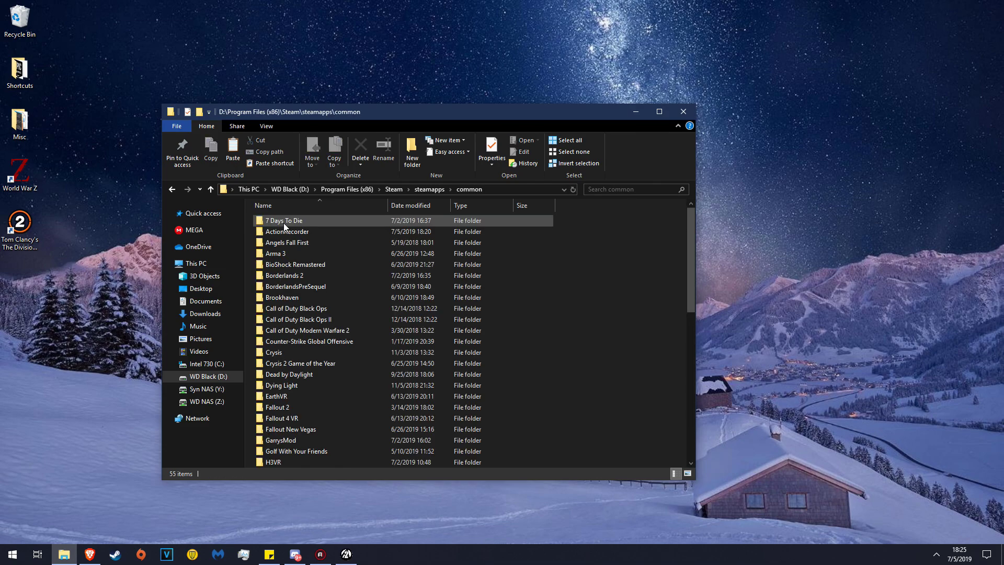
{"action": "double_click", "coordinate": [284, 276]}
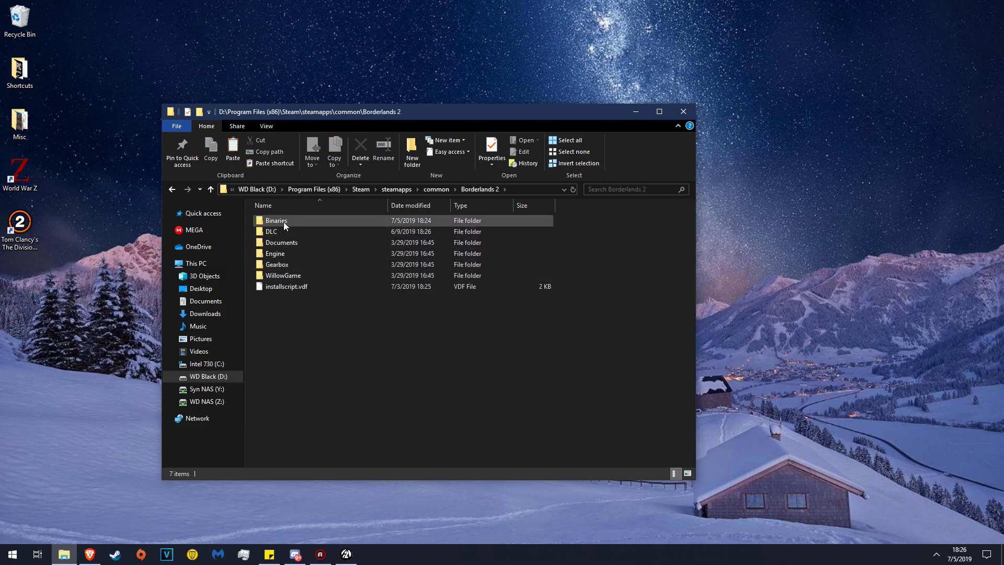
{"action": "double_click", "coordinate": [284, 222]}
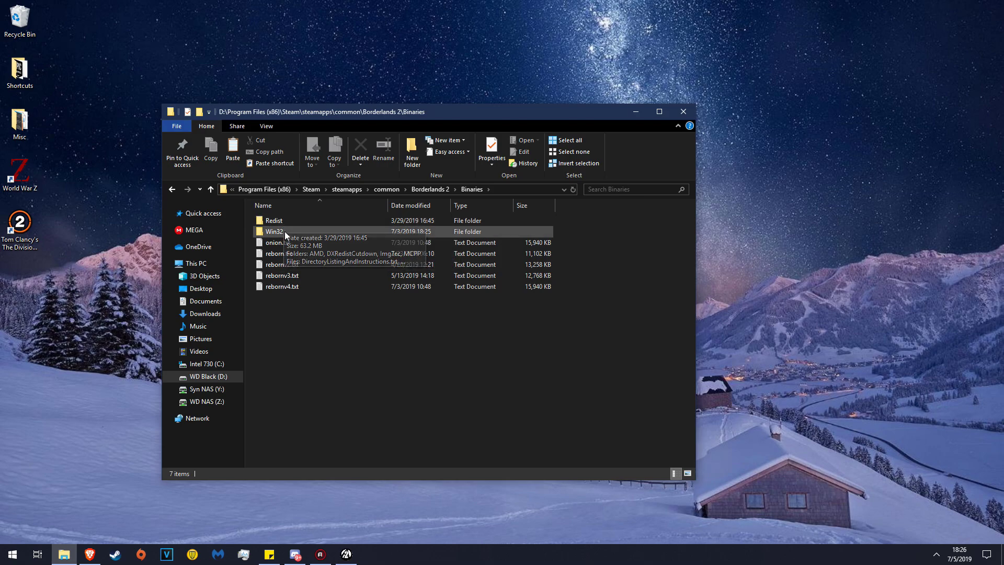
{"action": "left_click", "coordinate": [279, 230]}
{"action": "double_click", "coordinate": [278, 230]}
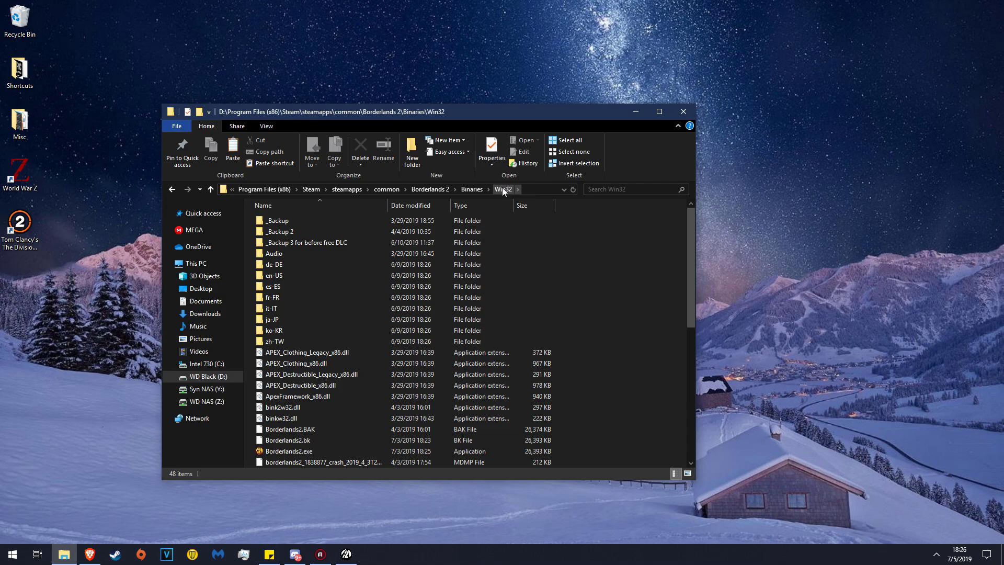
{"action": "scroll", "coordinate": [371, 308], "scroll_direction": "down", "scroll_amount": 2}
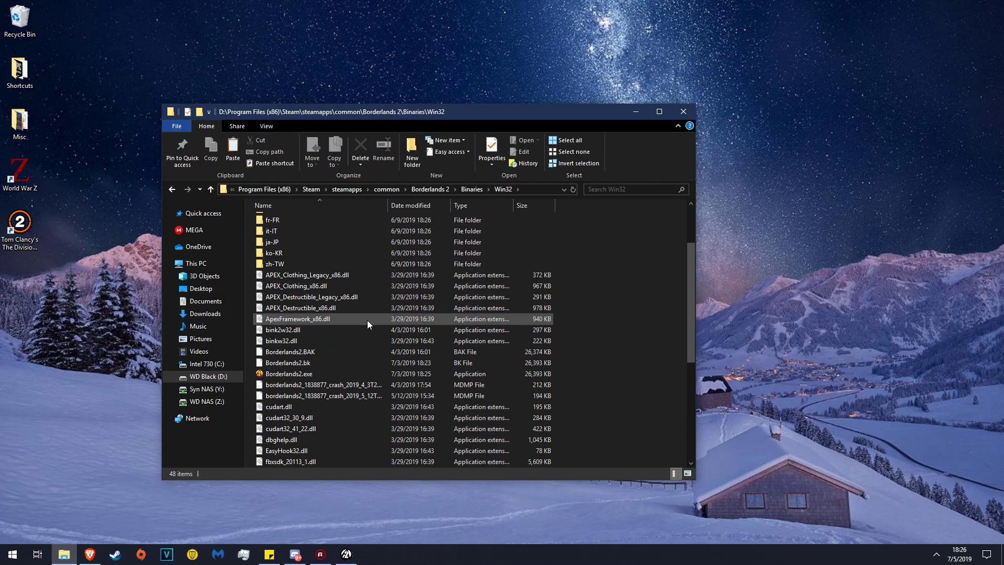
{"action": "left_click", "coordinate": [280, 374]}
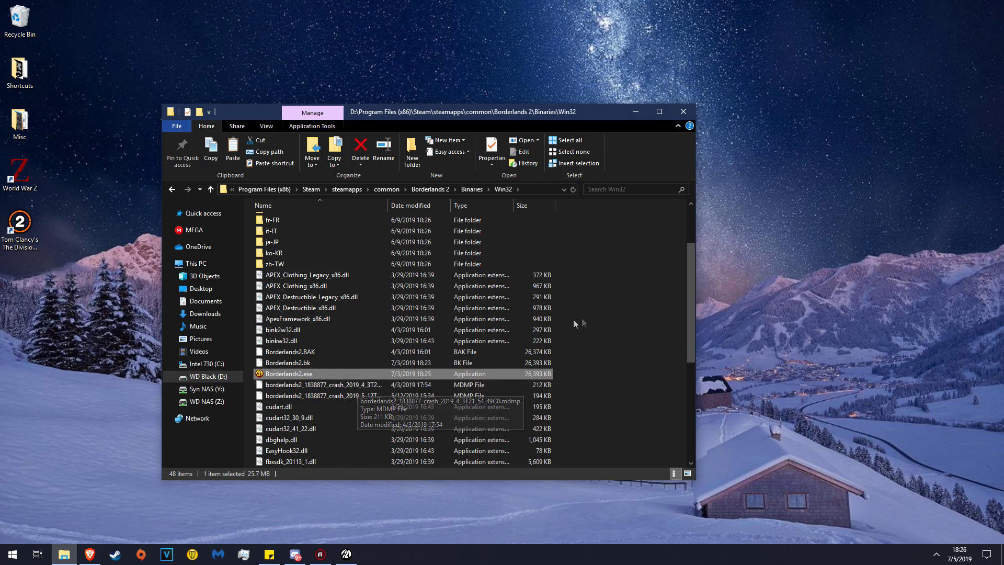
Step: Bring the Hex Multitool forward and load its Borderlands 2 Patching page
{"action": "left_click", "coordinate": [347, 556]}
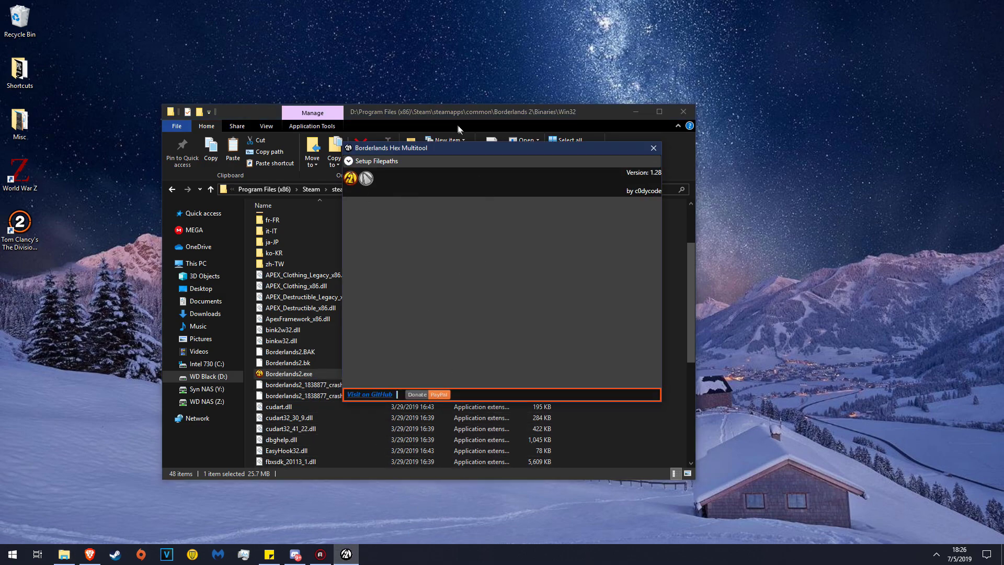
{"action": "left_click", "coordinate": [449, 114]}
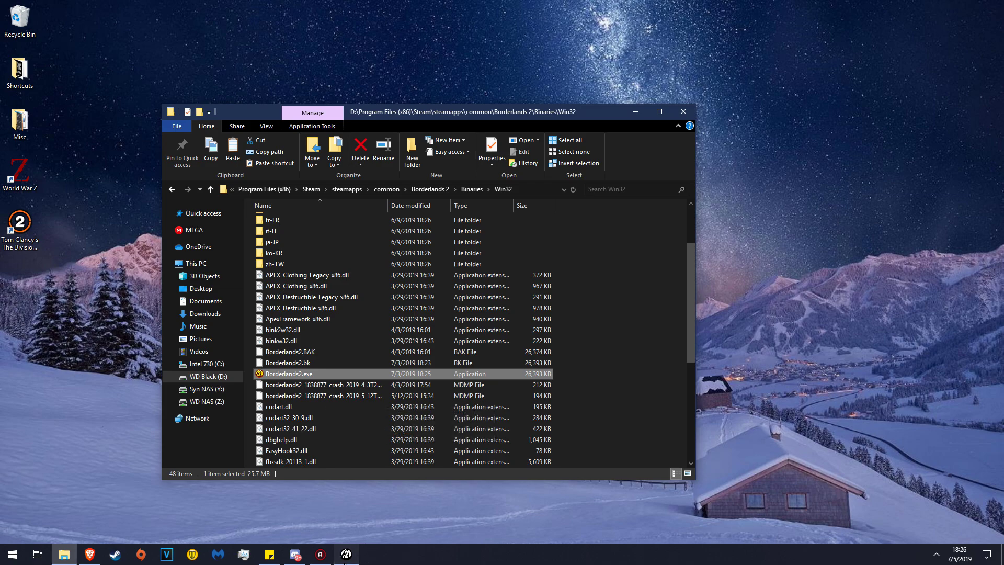
{"action": "left_click", "coordinate": [346, 554]}
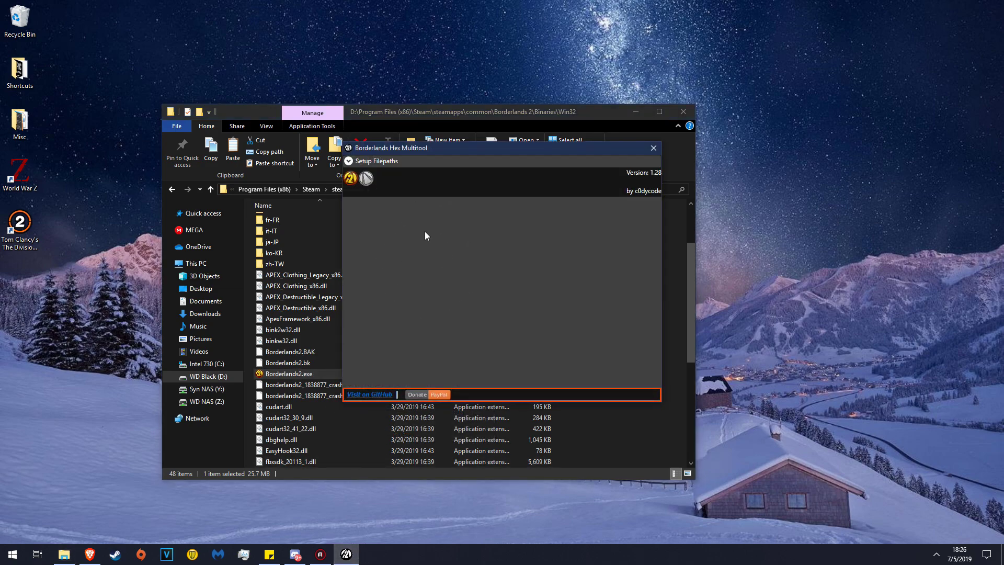
{"action": "left_click", "coordinate": [349, 179]}
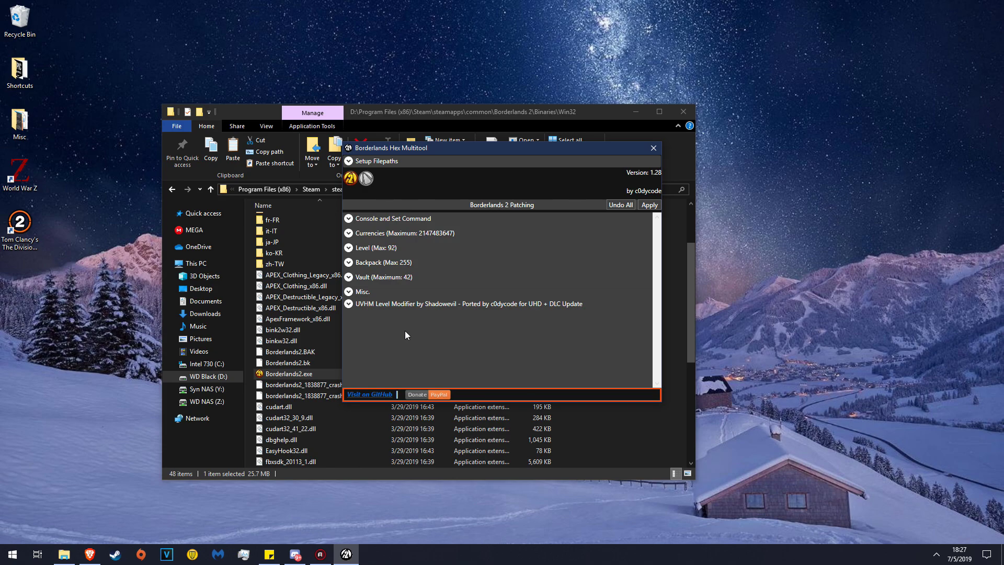
Step: Expand Console and Set Command and browse the console key list, keeping Tilde selected
{"action": "left_click", "coordinate": [349, 219]}
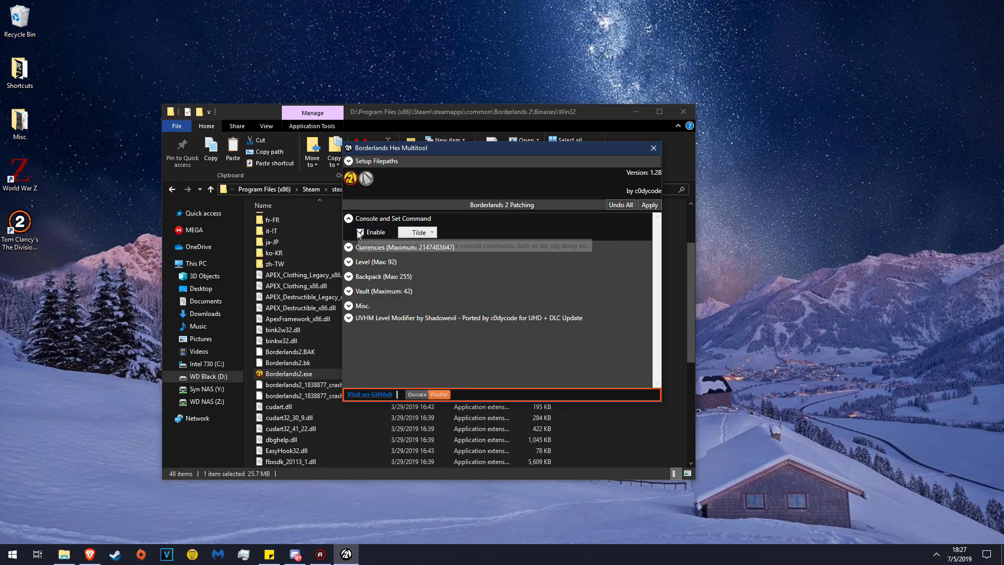
{"action": "left_click", "coordinate": [418, 232]}
{"action": "left_click", "coordinate": [418, 234]}
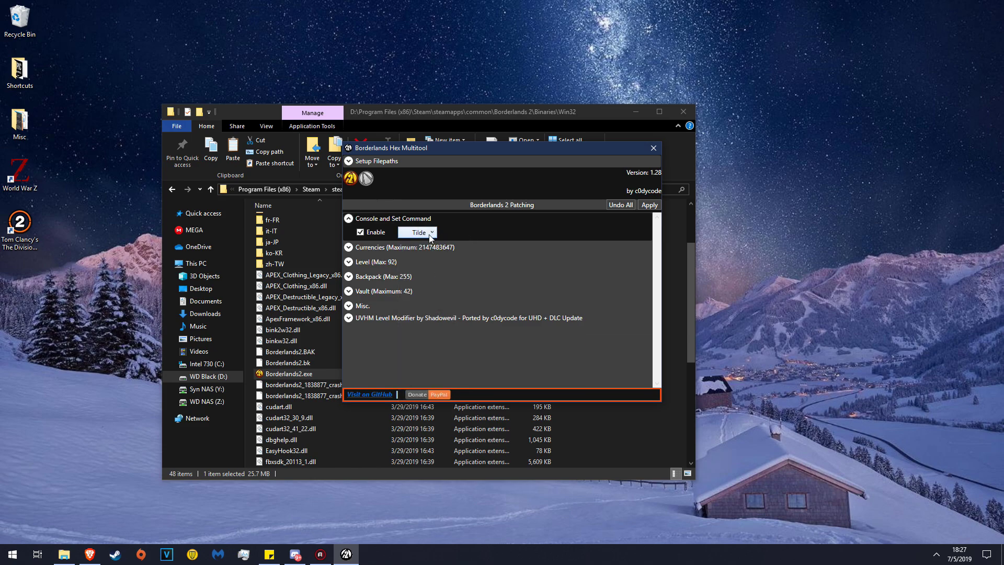
{"action": "left_click", "coordinate": [429, 235]}
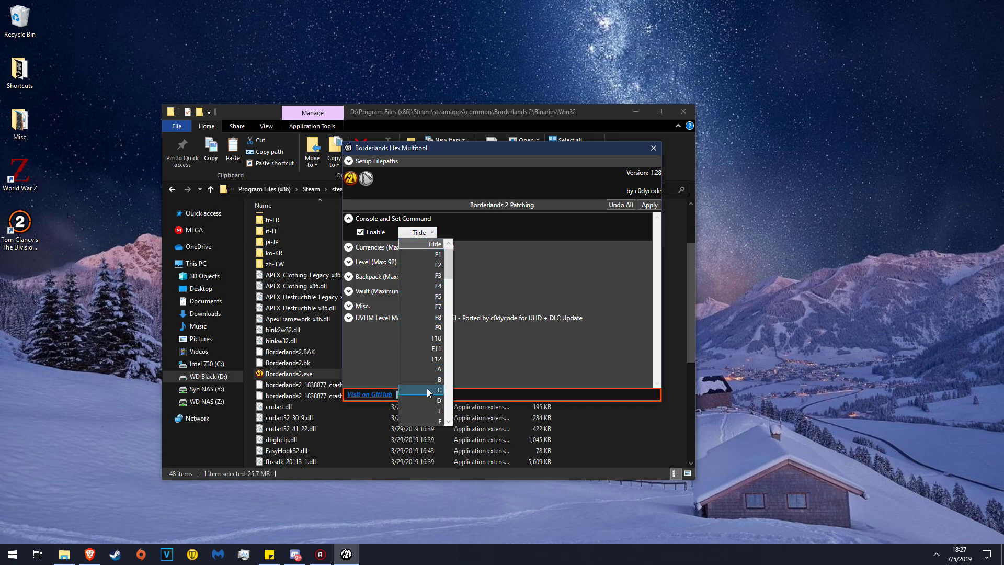
{"action": "scroll", "coordinate": [427, 388], "scroll_direction": "down", "scroll_amount": 6}
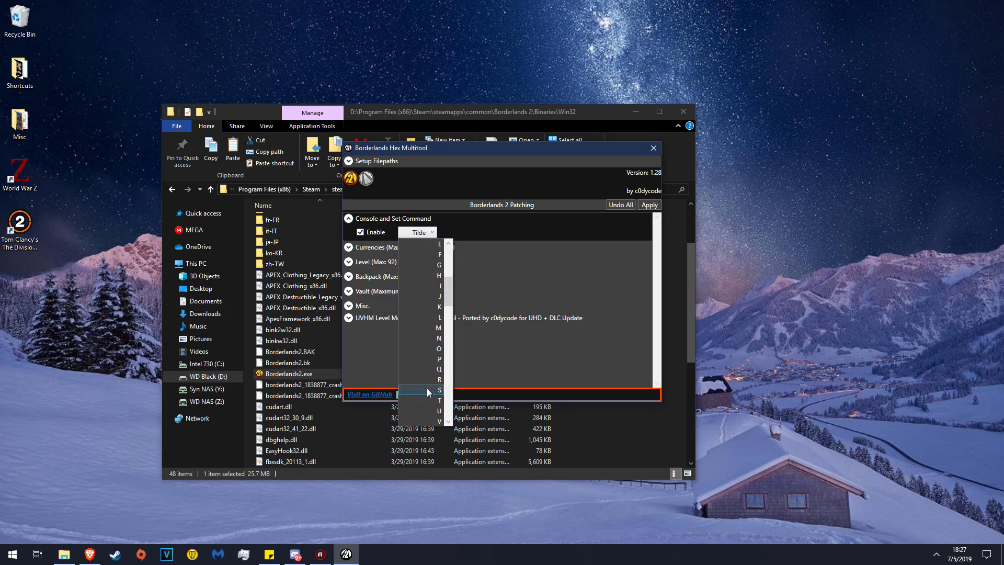
{"action": "scroll", "coordinate": [426, 388], "scroll_direction": "up", "scroll_amount": 6}
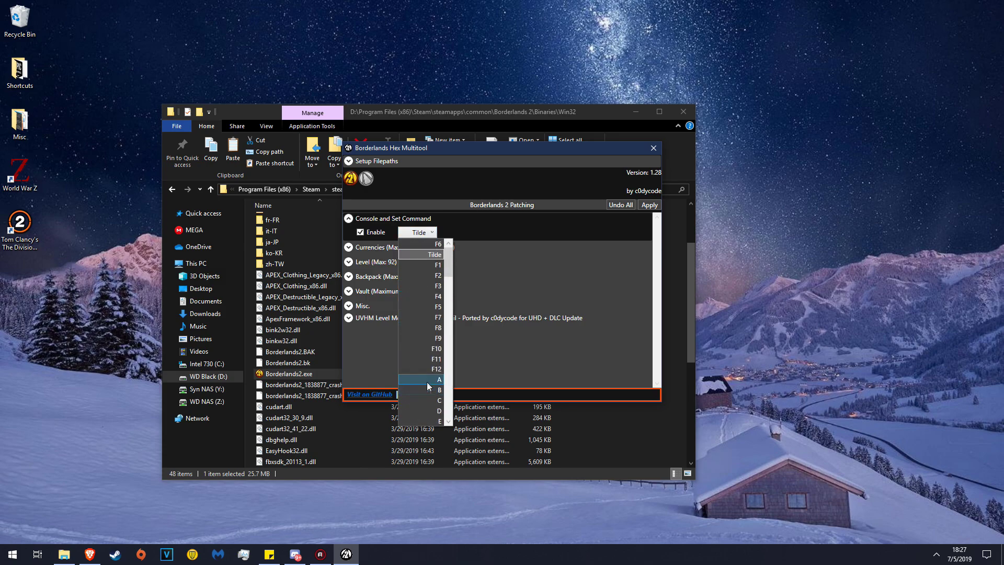
{"action": "left_click", "coordinate": [488, 223]}
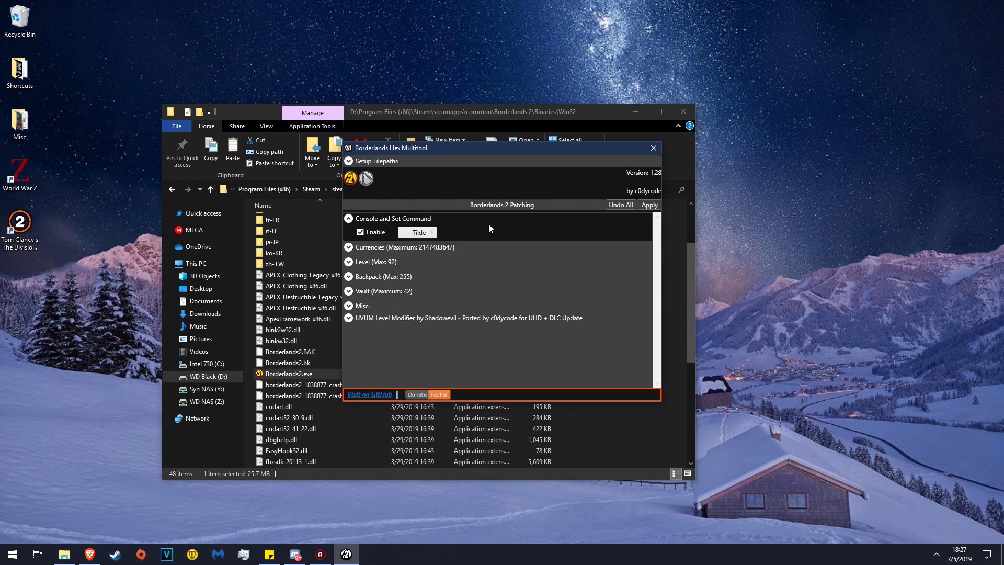
Step: Check that Misc. > Disable Sanity Checks has Weapons and Items ticked, then collapse Misc
{"action": "left_click", "coordinate": [348, 218]}
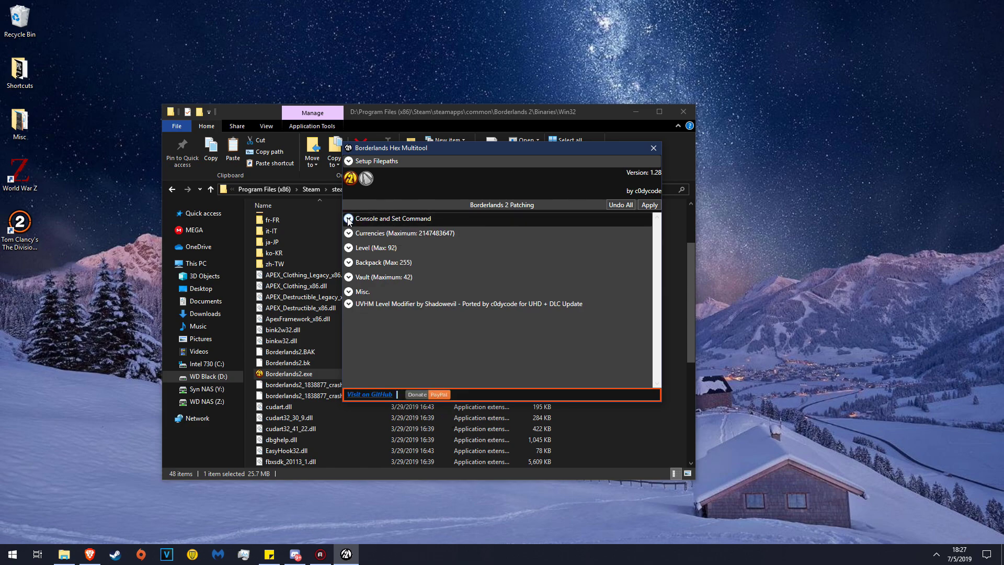
{"action": "left_click", "coordinate": [348, 292]}
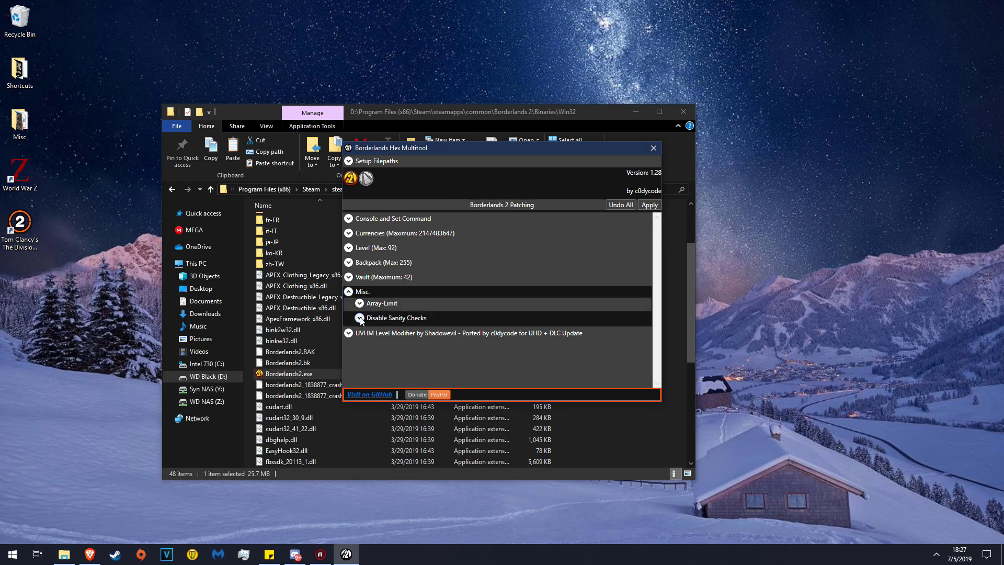
{"action": "left_click", "coordinate": [359, 318]}
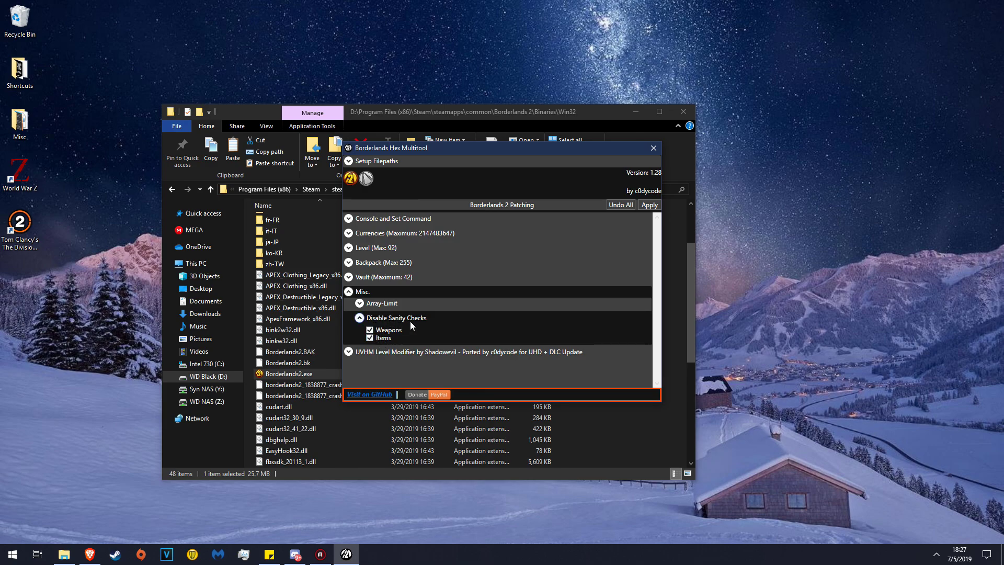
{"action": "left_click", "coordinate": [349, 292]}
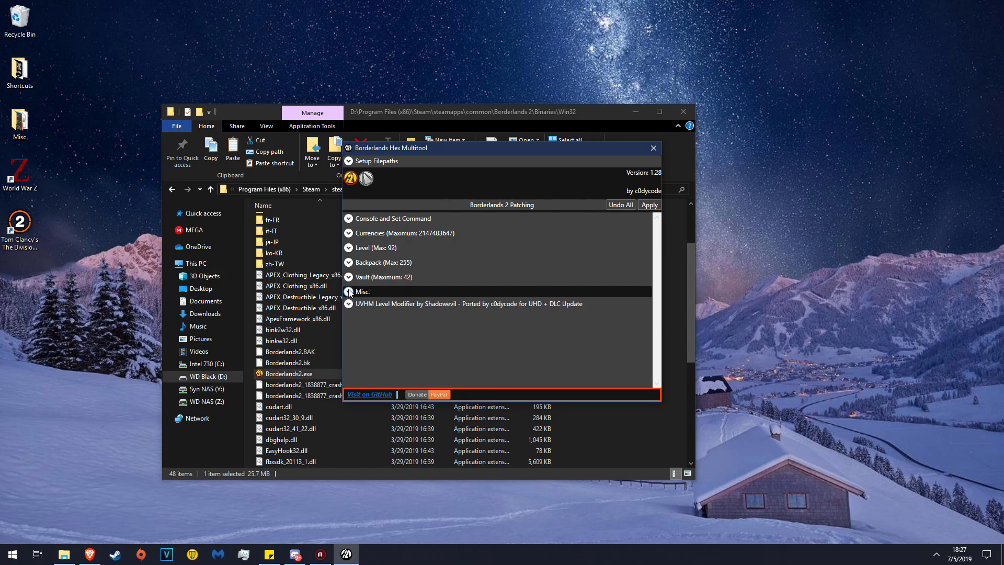
{"action": "left_click", "coordinate": [348, 218]}
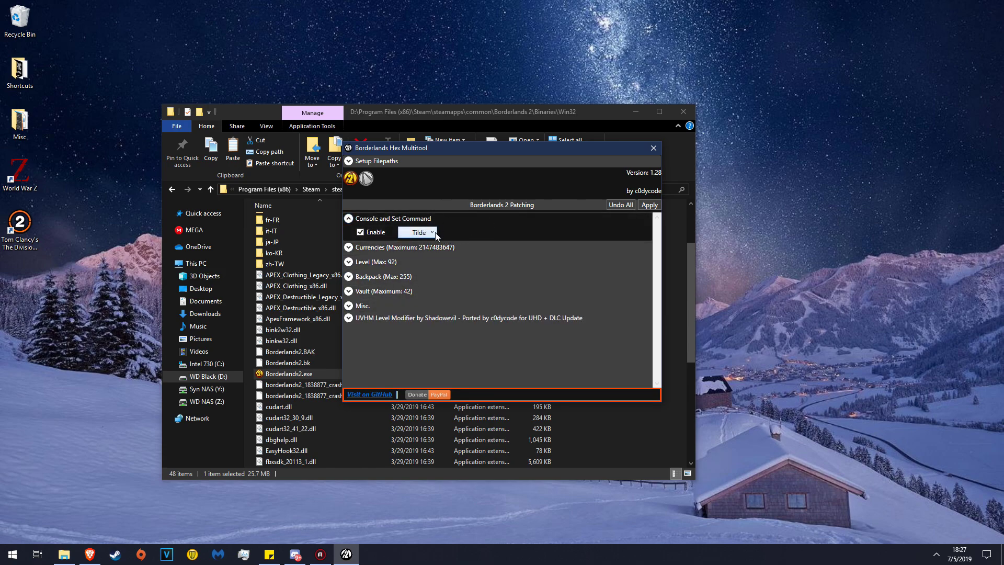
{"action": "left_click", "coordinate": [348, 219]}
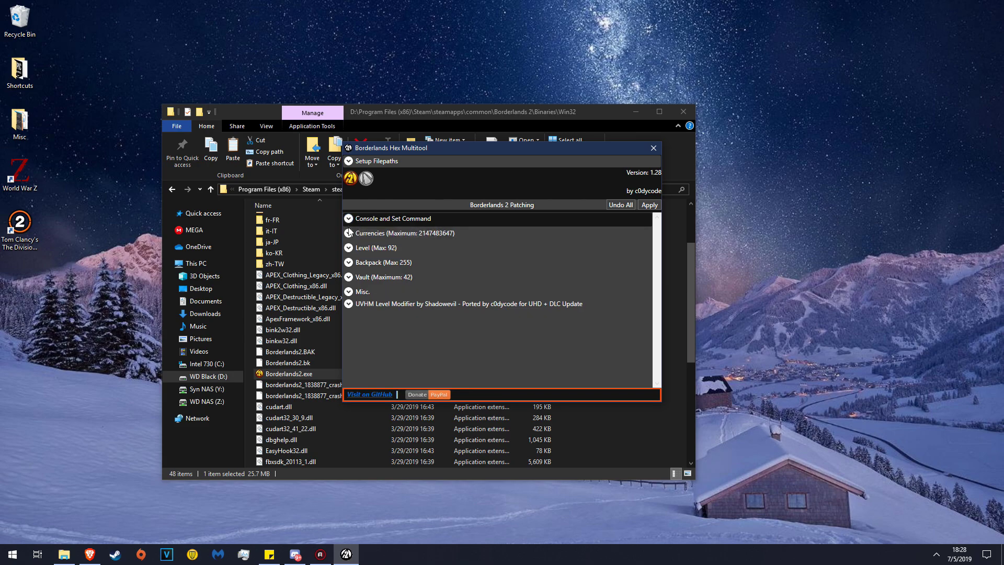
{"action": "left_click", "coordinate": [653, 150]}
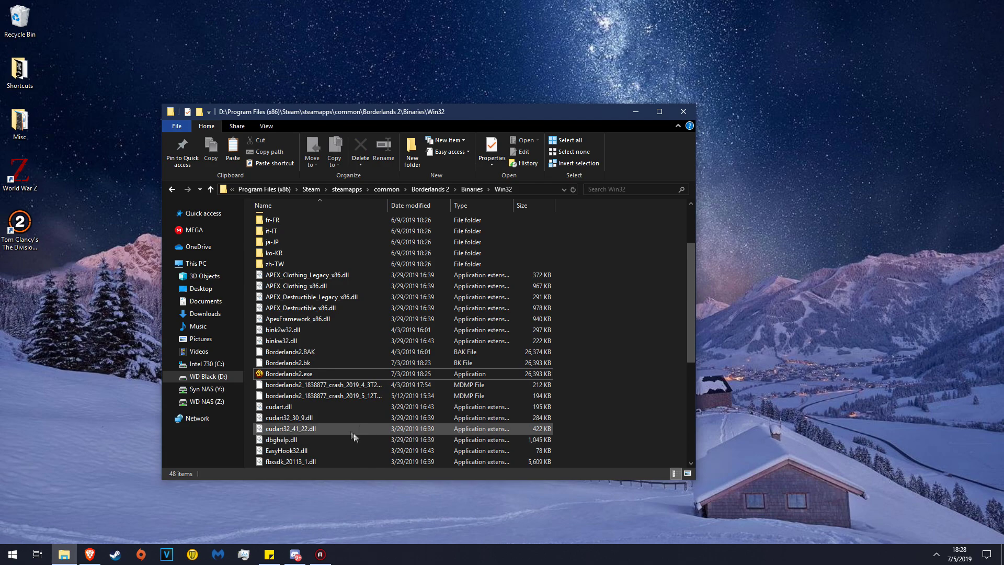
Step: Clear the file selection in the Win32 folder and switch to the BL2 Reborn wiki guide
{"action": "left_click", "coordinate": [635, 338]}
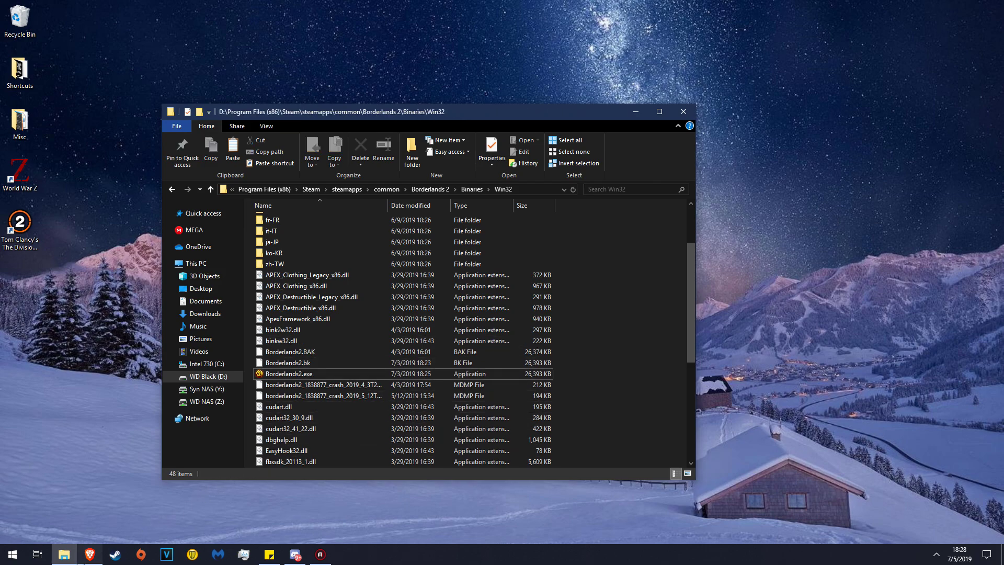
{"action": "key", "text": "alt+Tab"}
Step: Read the Installing BL2 Reborn guide down to Step 4 – Executing The Patch, then minimize the browser
{"action": "scroll", "coordinate": [419, 349], "scroll_direction": "up", "scroll_amount": 3}
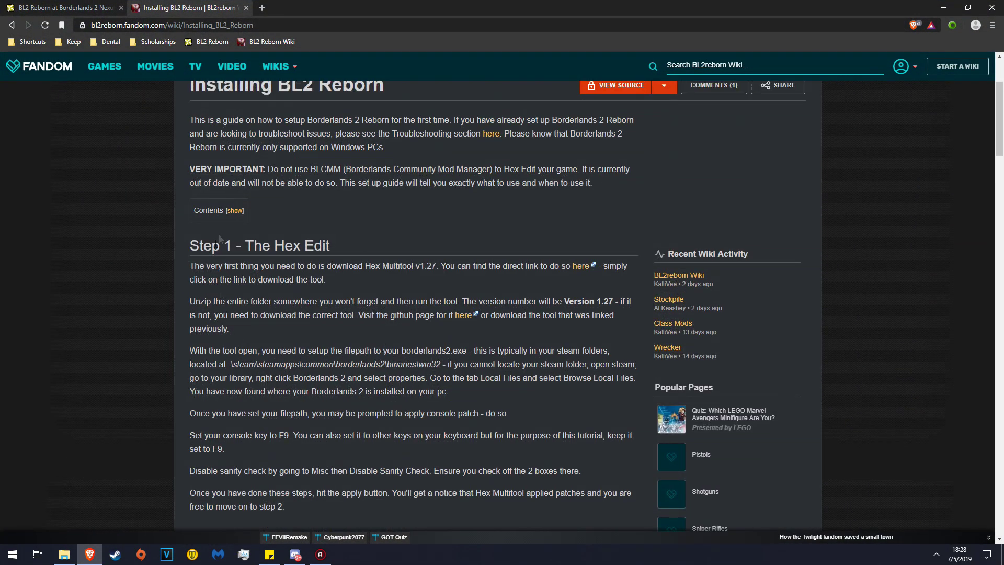
{"action": "scroll", "coordinate": [255, 296], "scroll_direction": "down", "scroll_amount": 8}
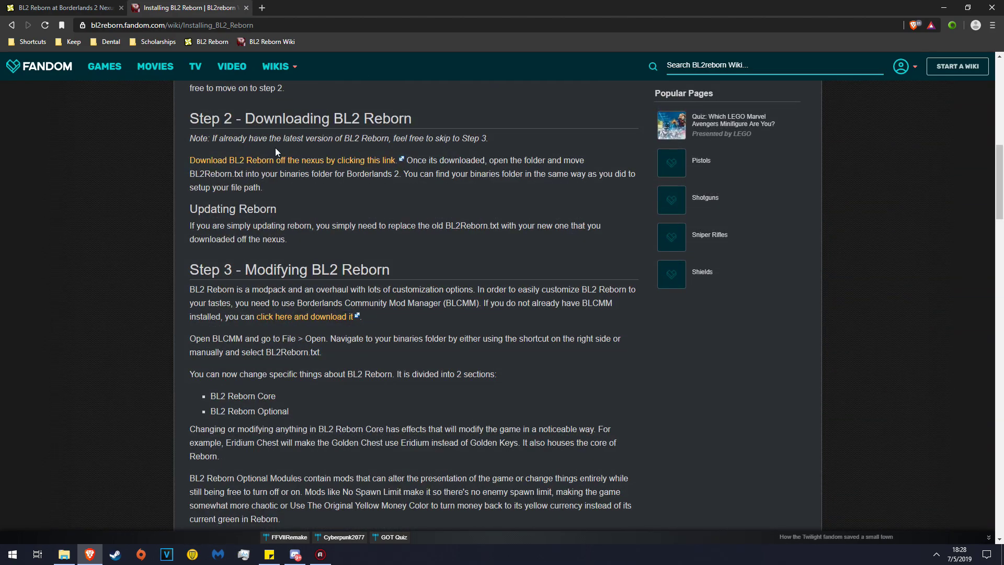
{"action": "scroll", "coordinate": [137, 210], "scroll_direction": "down", "scroll_amount": 3}
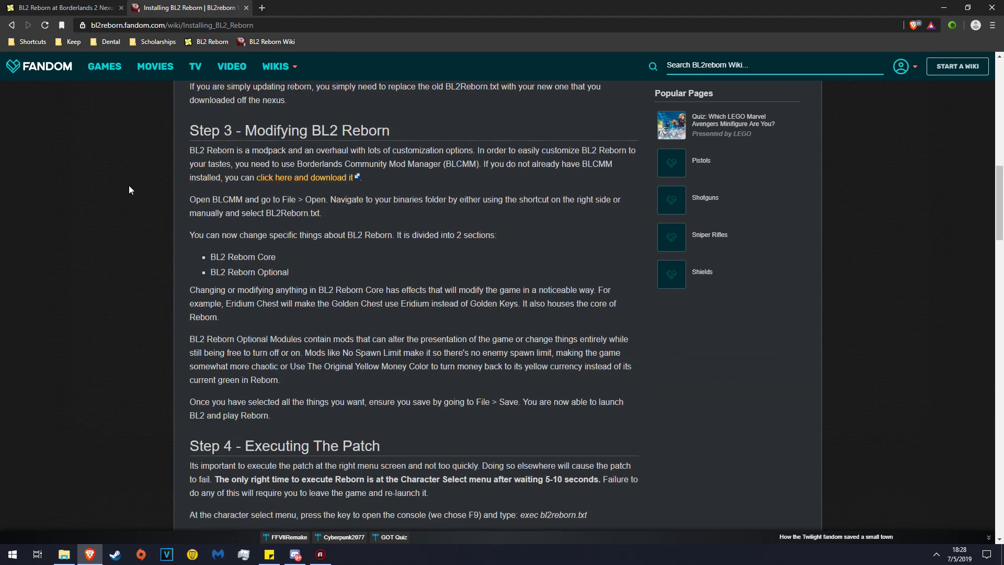
{"action": "scroll", "coordinate": [146, 214], "scroll_direction": "down", "scroll_amount": 5}
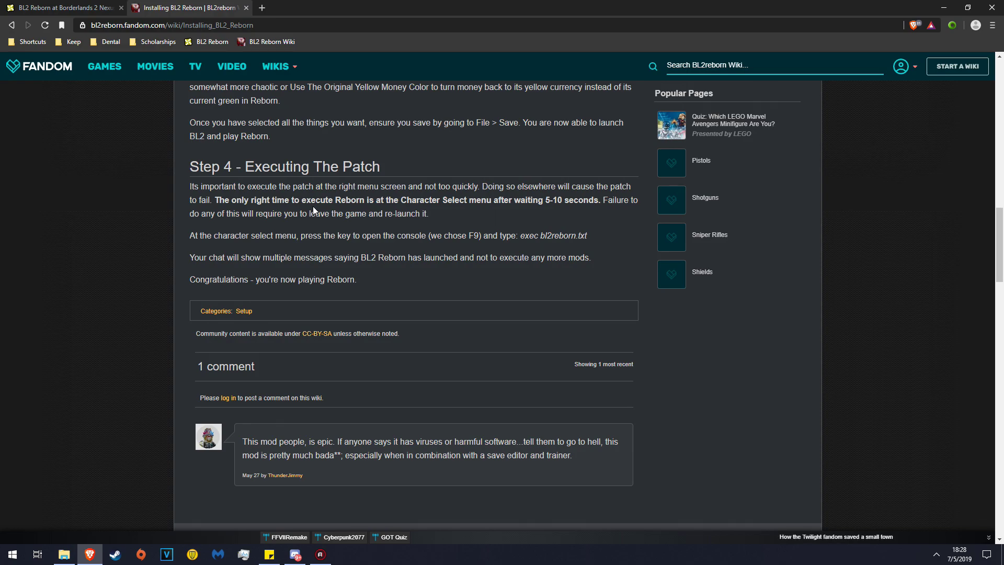
{"action": "left_click", "coordinate": [945, 7]}
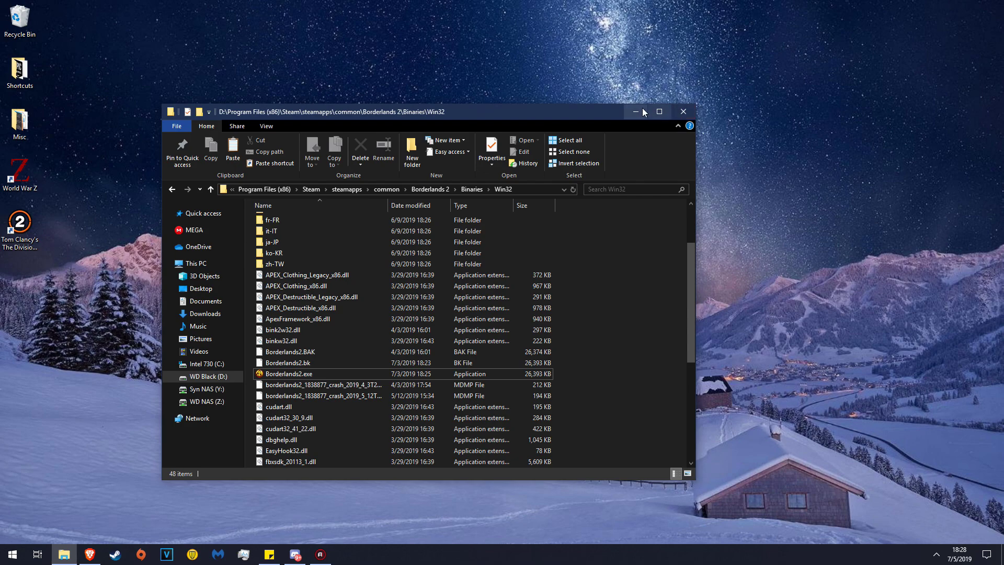
Step: Restore the Win32 folder, select Borderlands2.exe, then minimize the folder window
{"action": "left_click", "coordinate": [642, 107]}
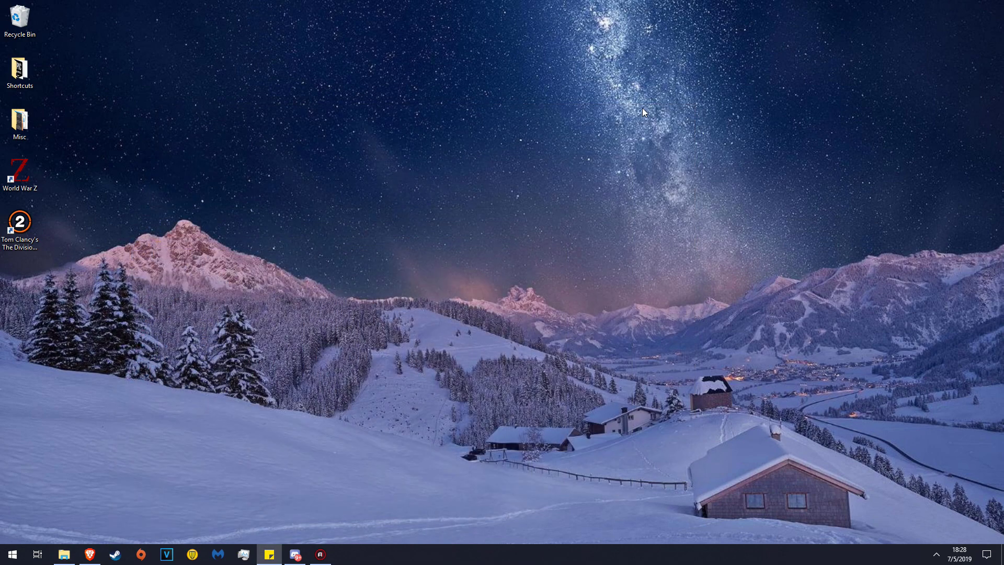
{"action": "right_click", "coordinate": [110, 559]}
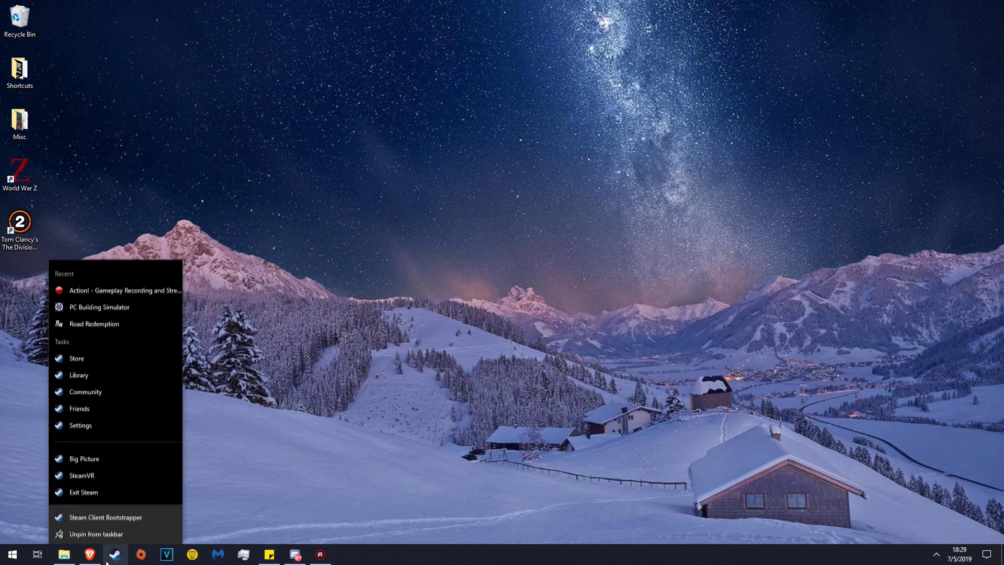
{"action": "left_click", "coordinate": [262, 486]}
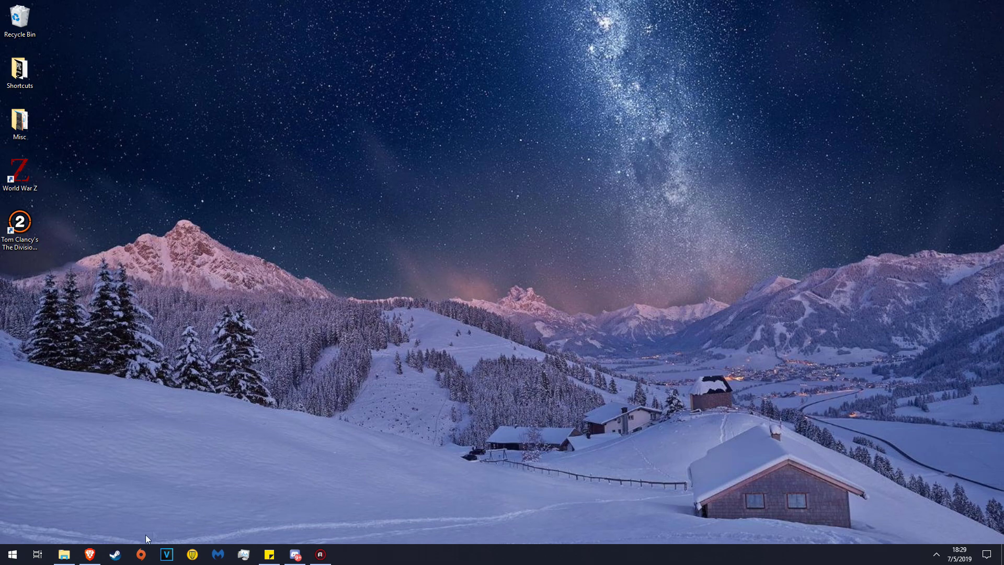
{"action": "left_click", "coordinate": [64, 554]}
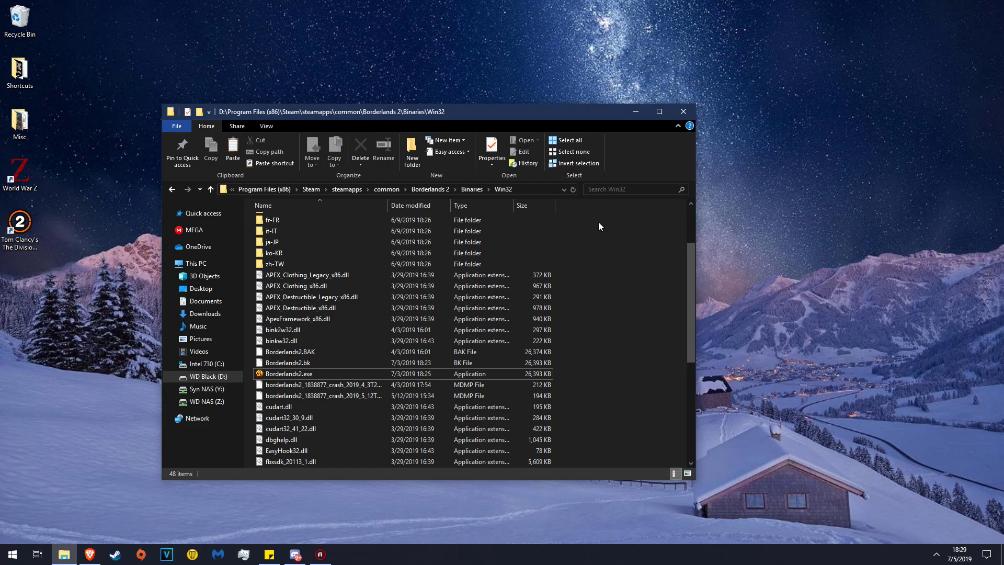
{"action": "left_click", "coordinate": [302, 375]}
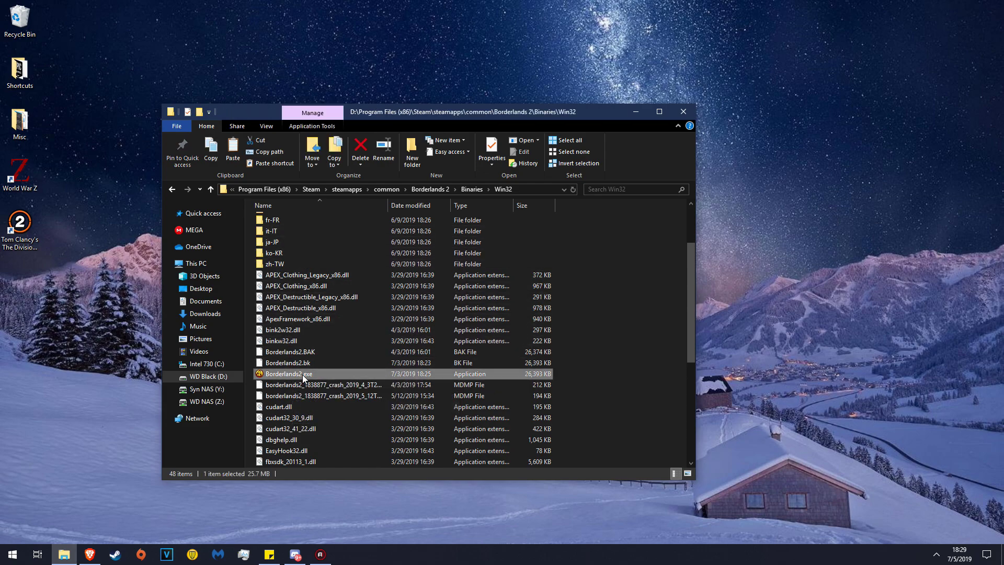
{"action": "left_click", "coordinate": [619, 312]}
{"action": "left_click", "coordinate": [639, 111]}
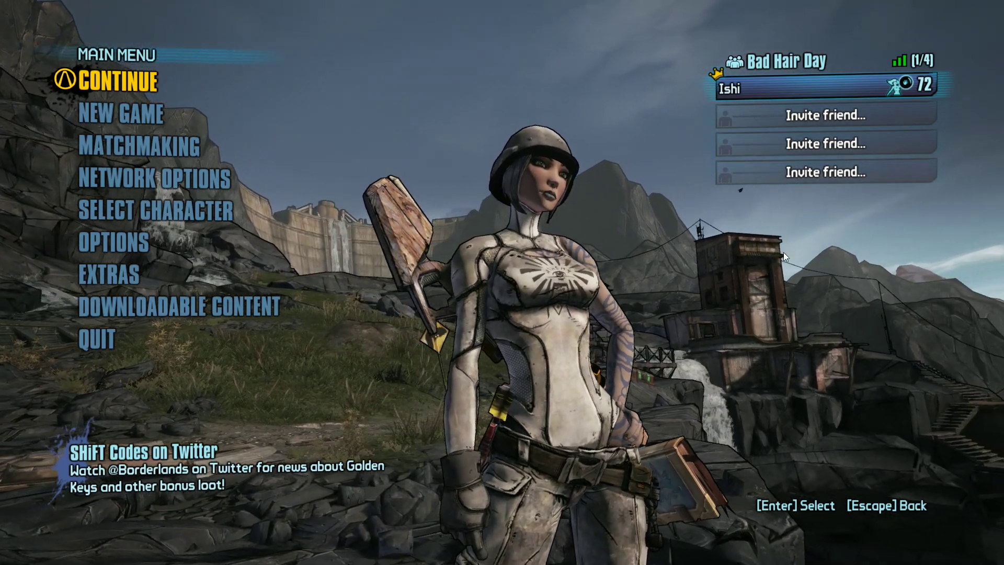
Step: Open the in-game console with the tilde key from the main menu
{"action": "key", "text": "grave"}
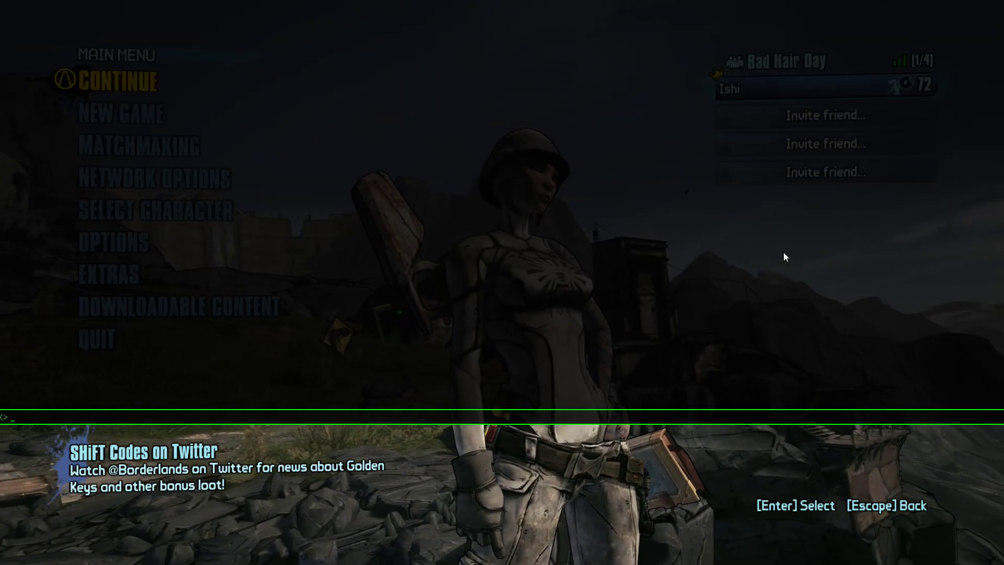
Step: Run exec onion.txt in the console, then recall and run it again to load BL2 Reborn 1.4.1
{"action": "type", "text": "e"}
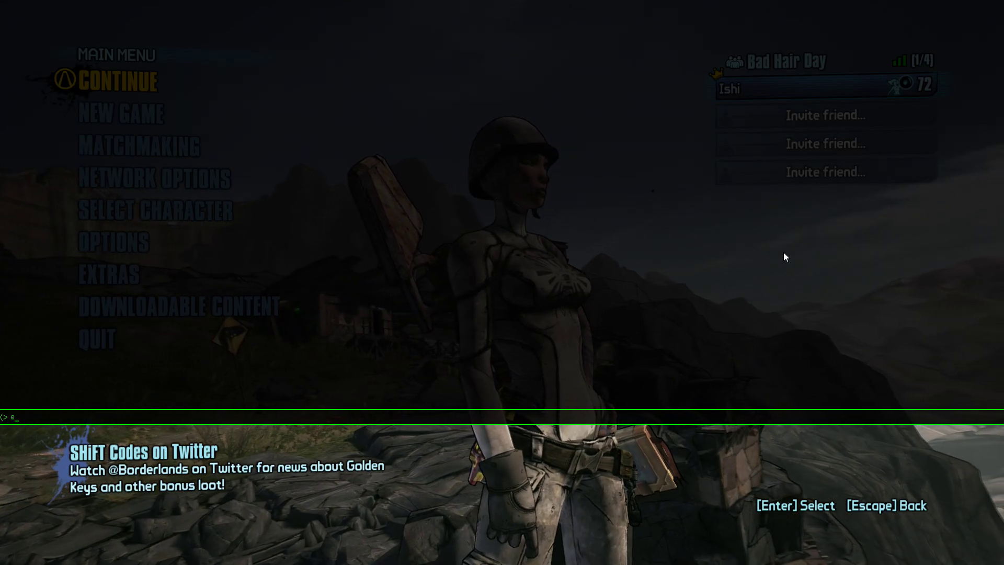
{"action": "type", "text": "xec "}
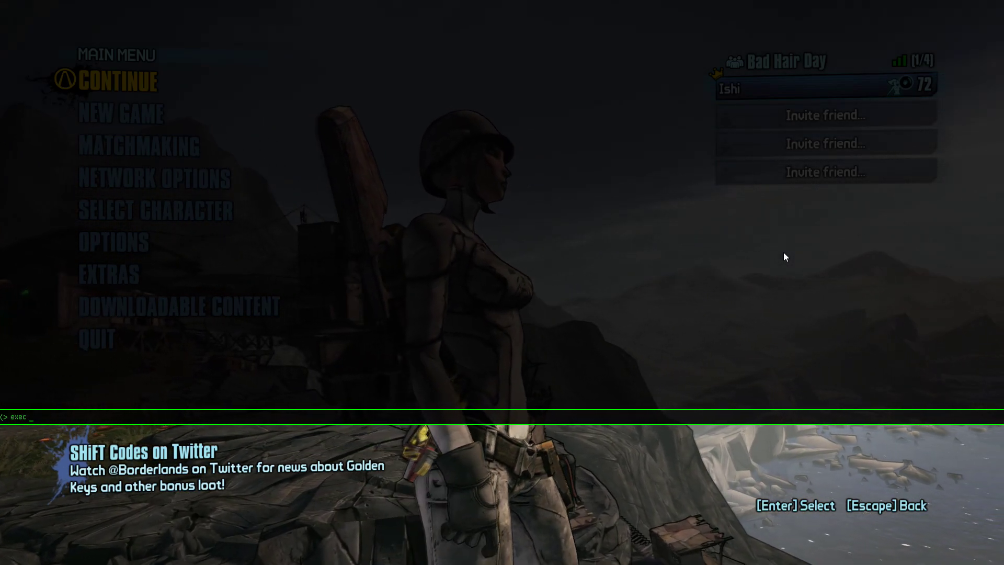
{"action": "type", "text": "oni"}
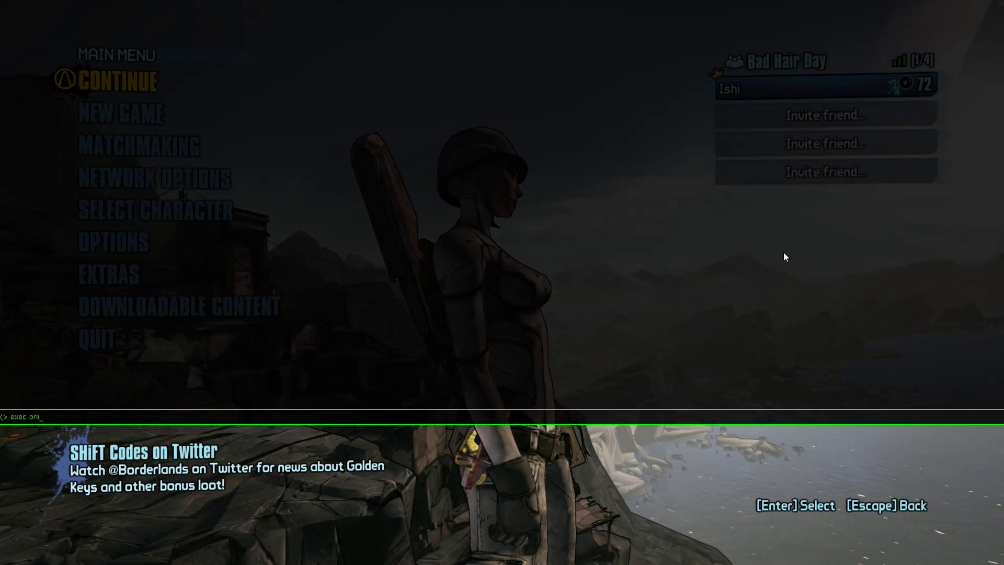
{"action": "type", "text": "on.txt"}
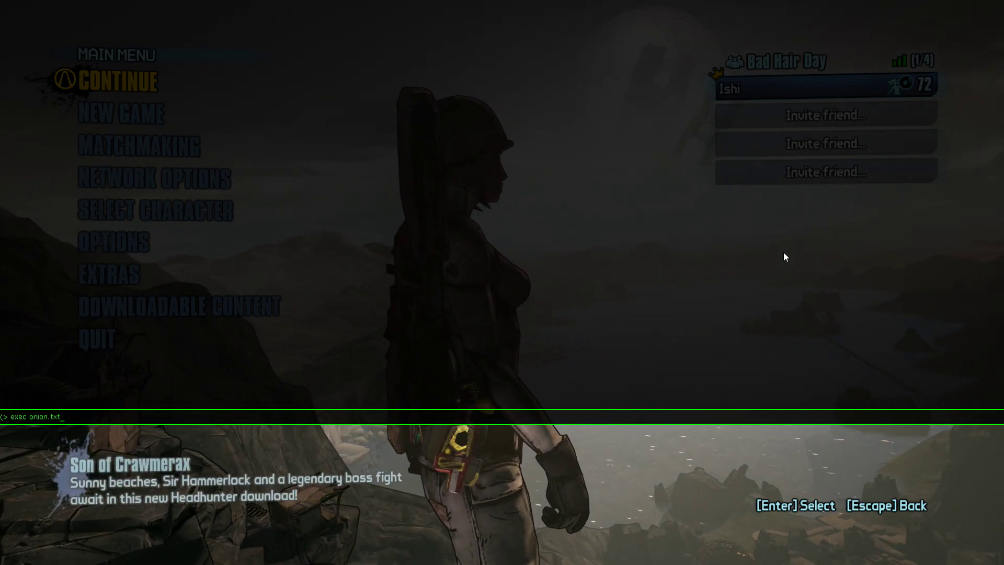
{"action": "key", "text": "Return"}
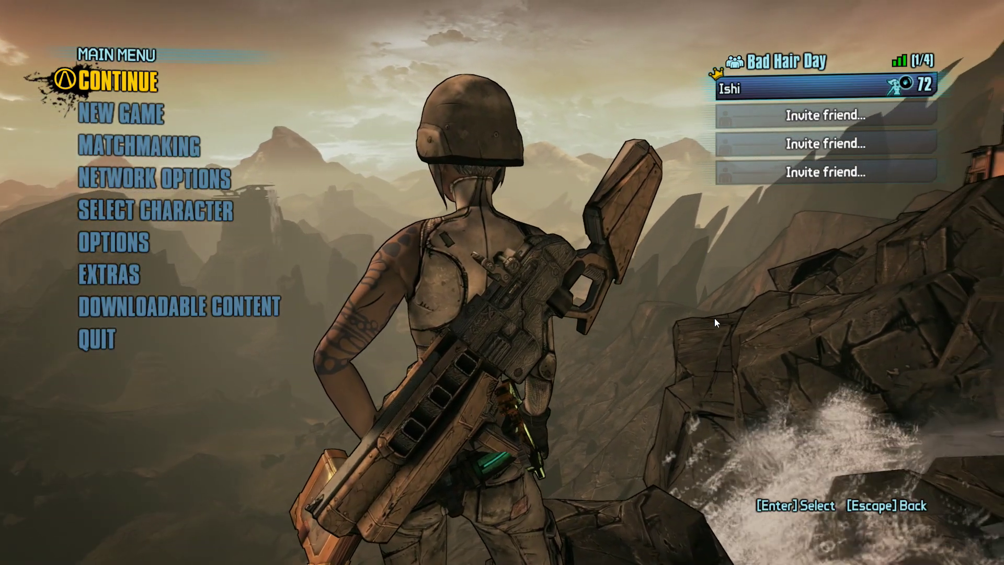
{"action": "key", "text": "grave"}
{"action": "key", "text": "Up"}
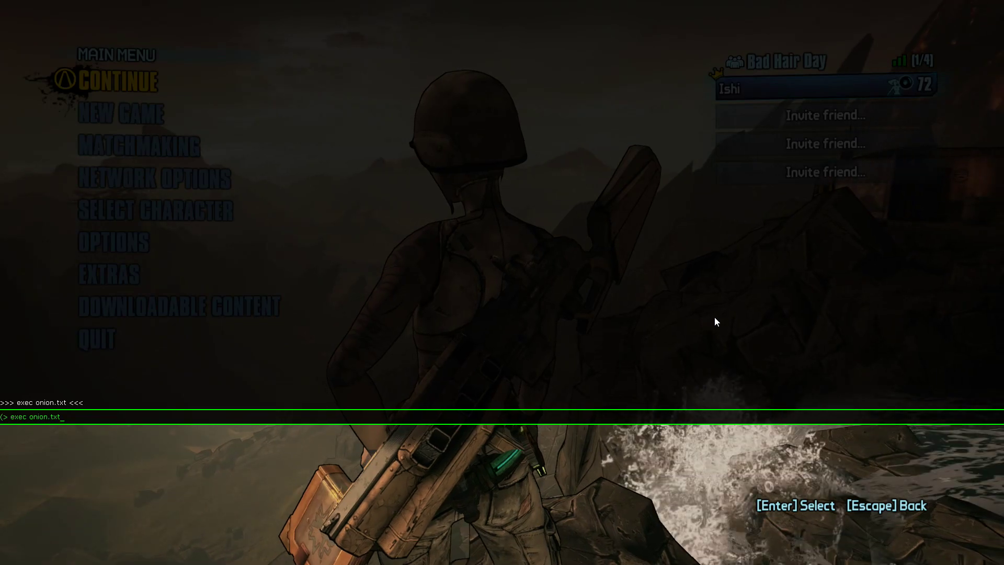
{"action": "key", "text": "Return"}
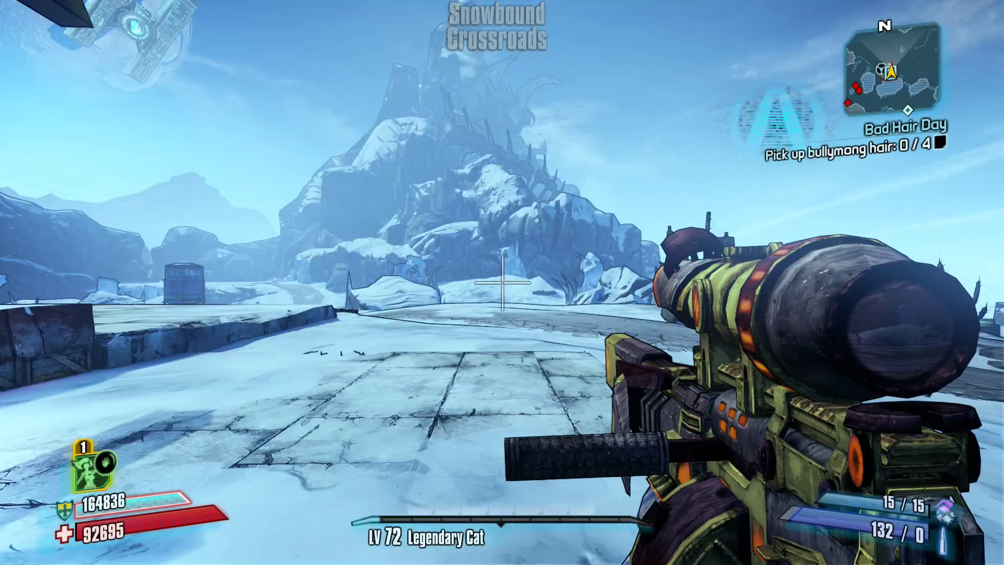
Step: Walk forward, view the Three Horns - Divide map, Siren skill tree and inventory, then resume play
{"action": "key", "text": "w"}
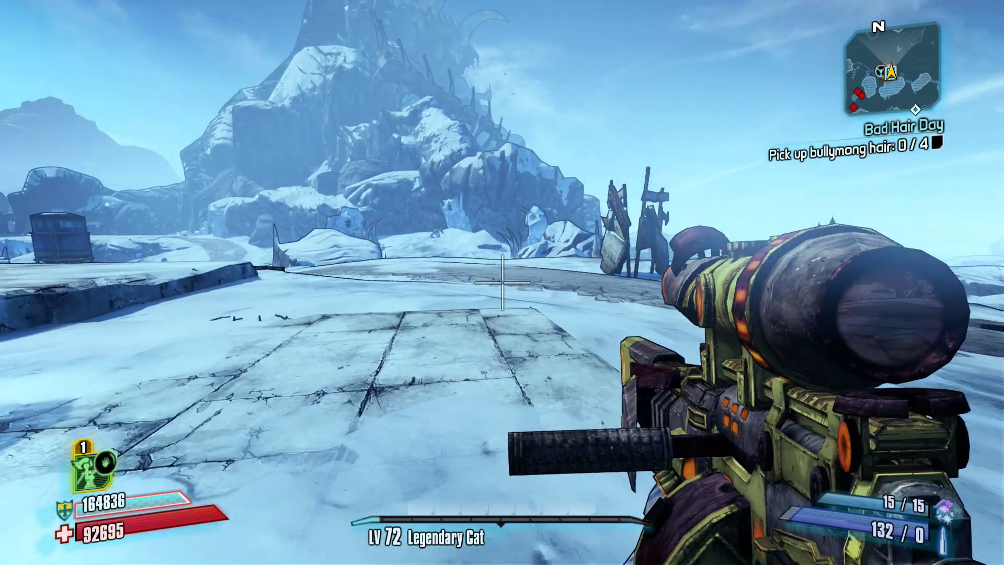
{"action": "key", "text": "w"}
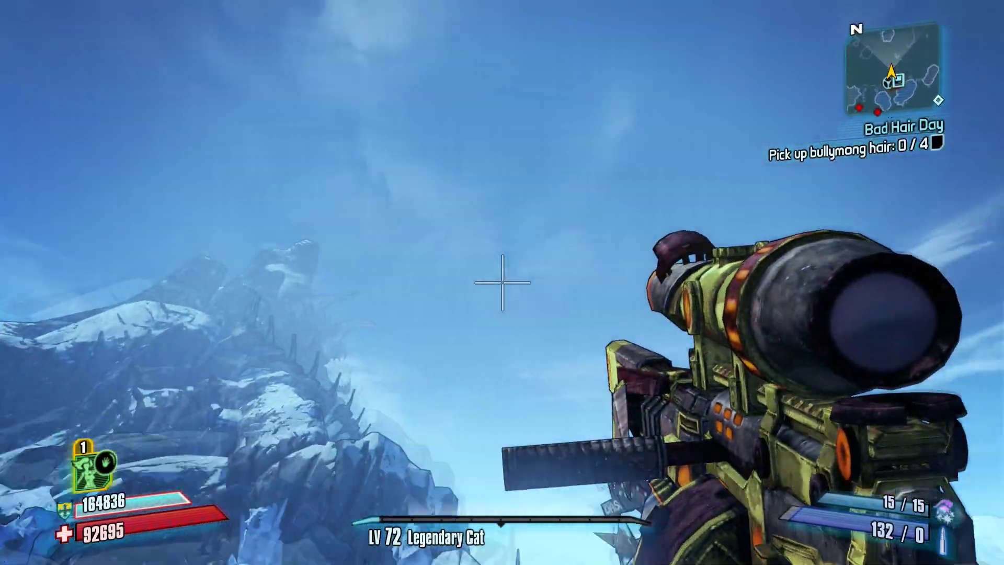
{"action": "key", "text": "m"}
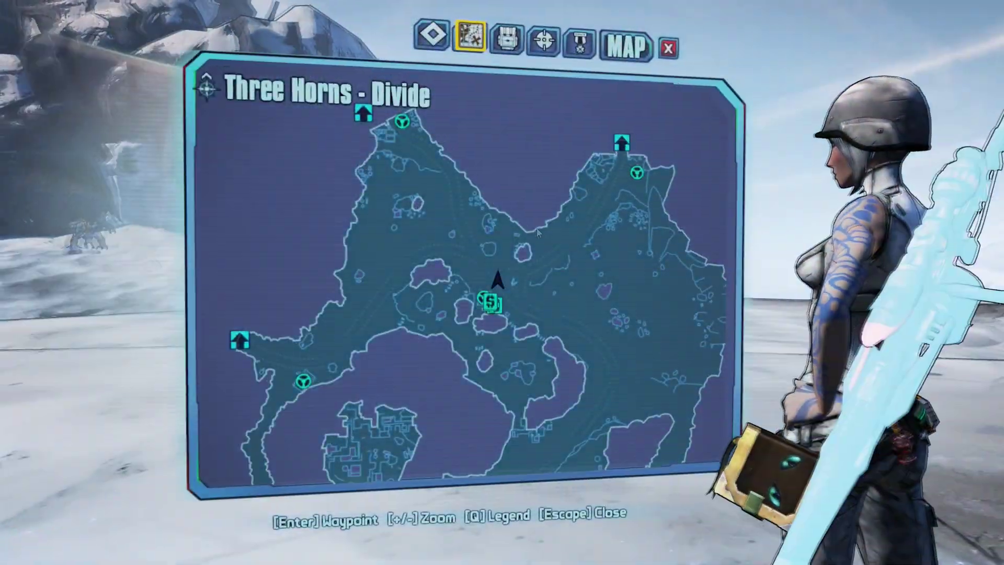
{"action": "left_click", "coordinate": [547, 48]}
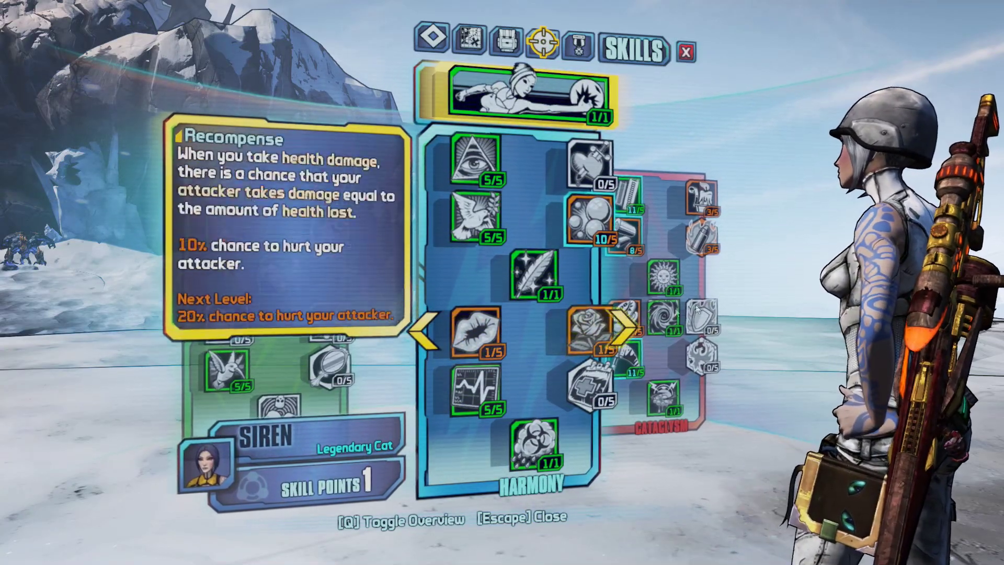
{"action": "left_click", "coordinate": [504, 38]}
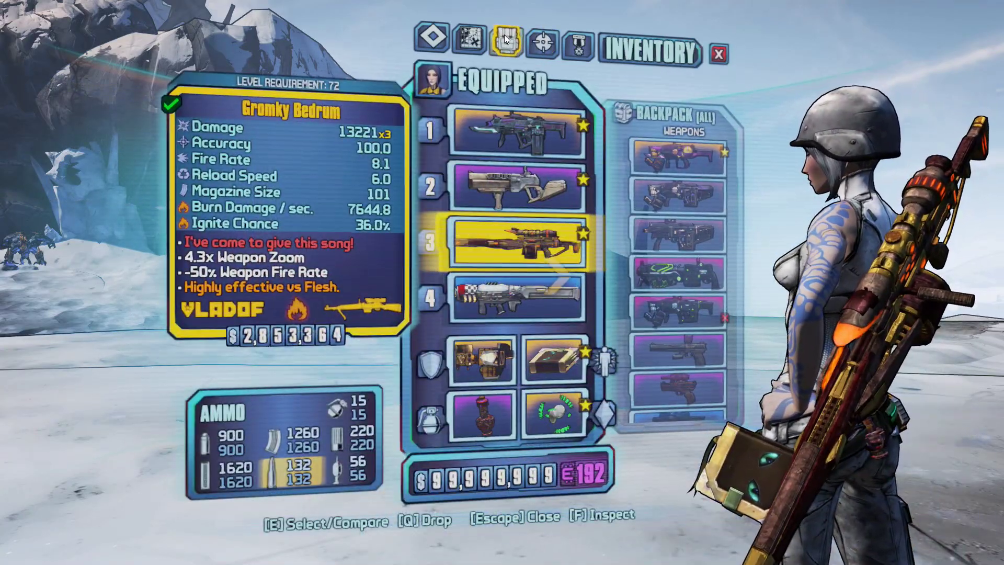
{"action": "key", "text": "Escape"}
Step: With the Bandit weapon equipped, Phaselock and shoot the Ruthless Bullymong, then kill the Hardball Bullymong
{"action": "key", "text": "1"}
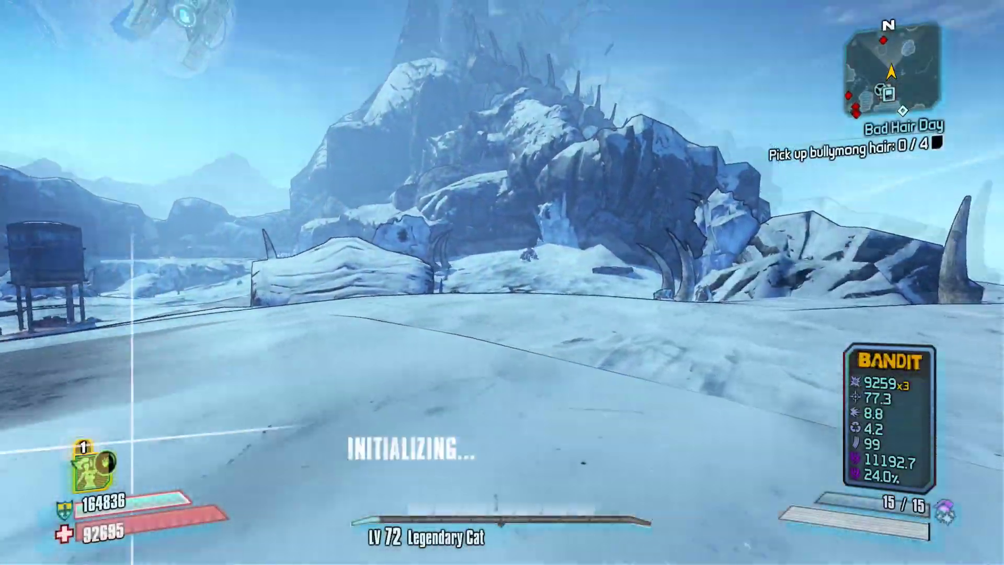
{"action": "key", "text": "f"}
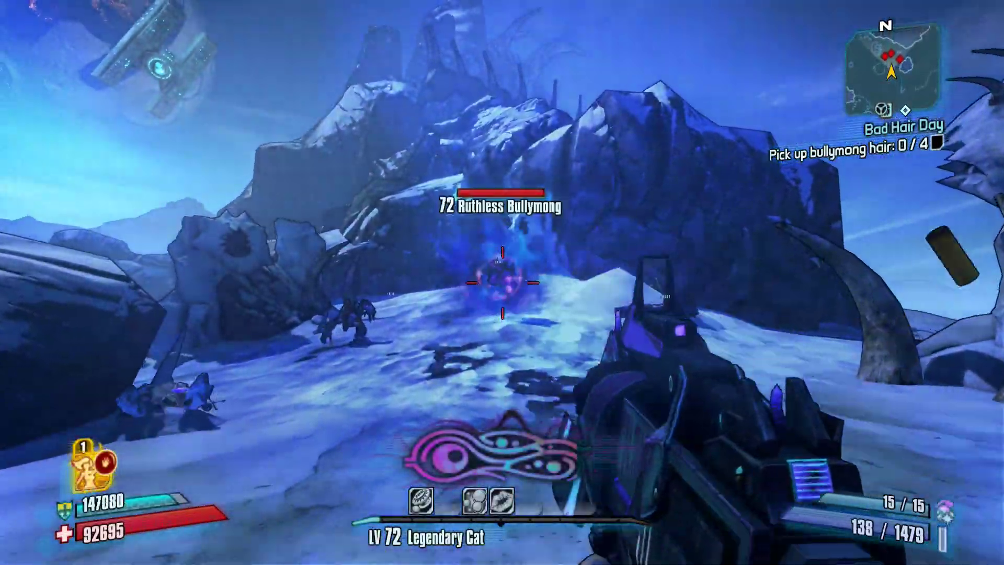
{"action": "left_click", "coordinate": [502, 282]}
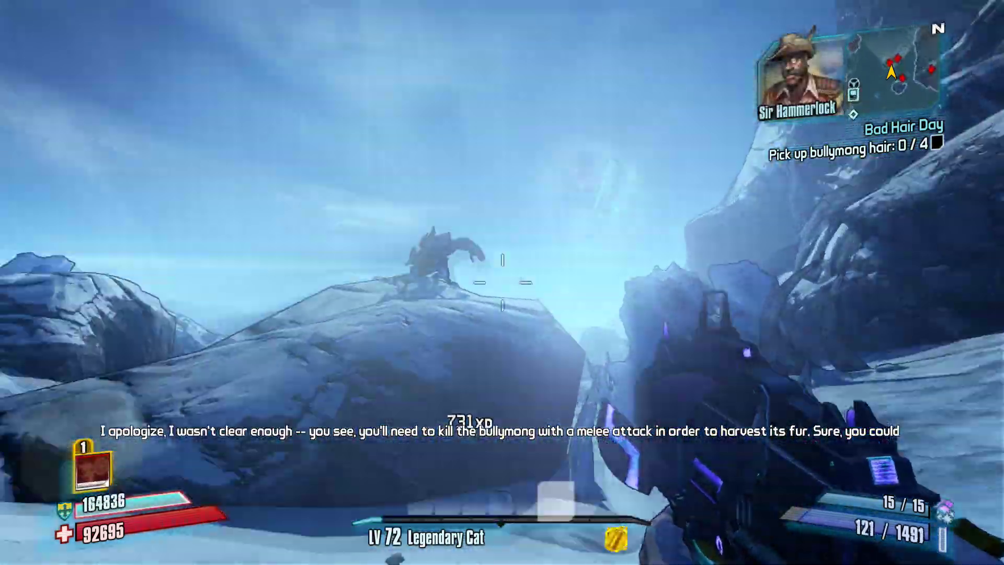
{"action": "left_click", "coordinate": [502, 283]}
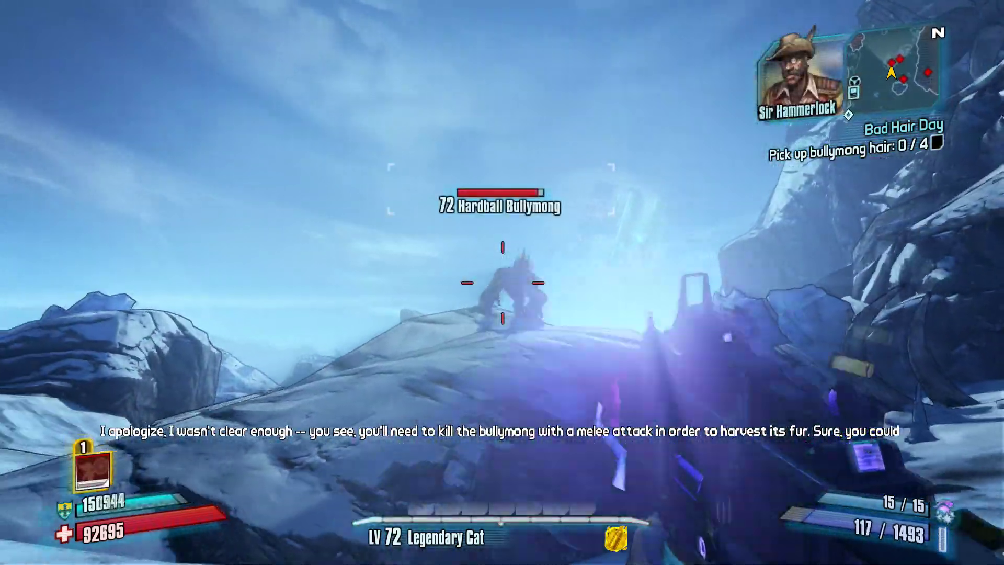
Step: Advance into the snowy gully and gun down the next Ruthless Bullymong
{"action": "key", "text": "w"}
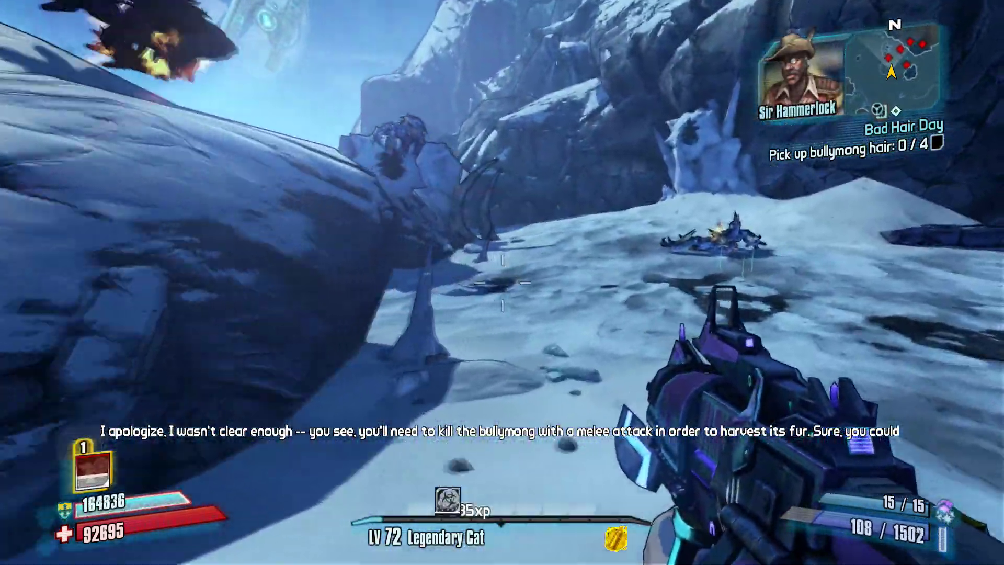
{"action": "key", "text": "w"}
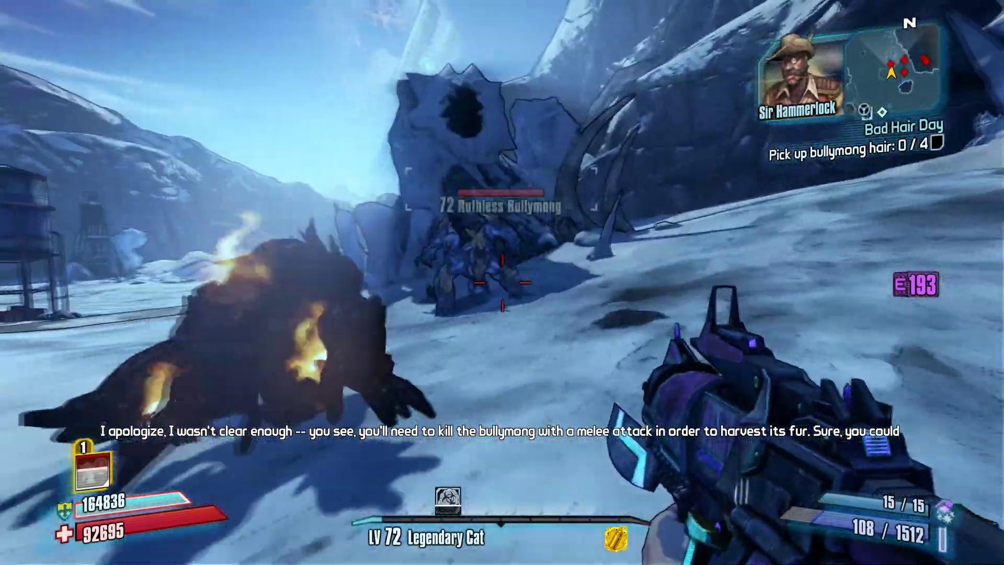
{"action": "left_click", "coordinate": [502, 283]}
{"action": "left_click", "coordinate": [502, 282]}
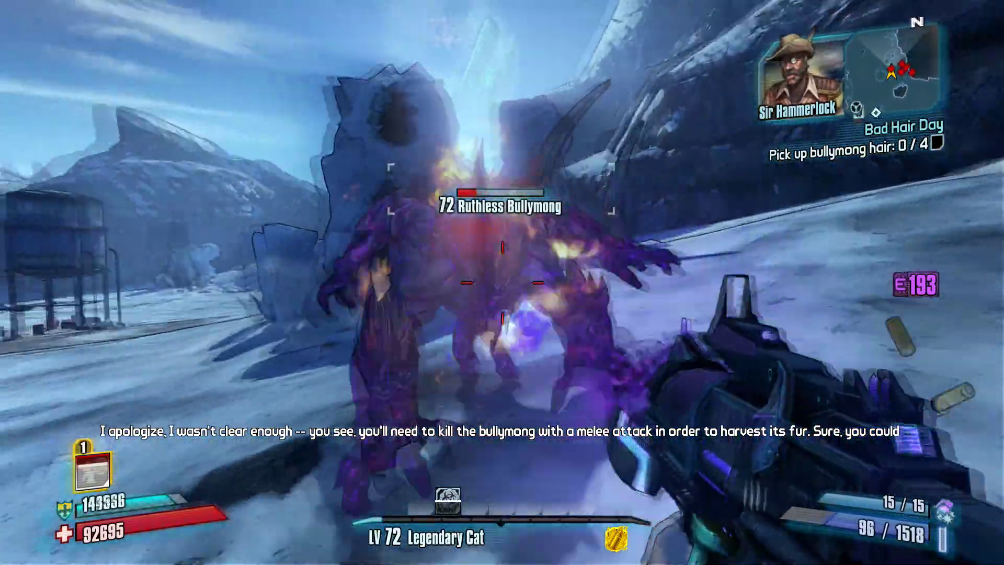
{"action": "key", "text": "w"}
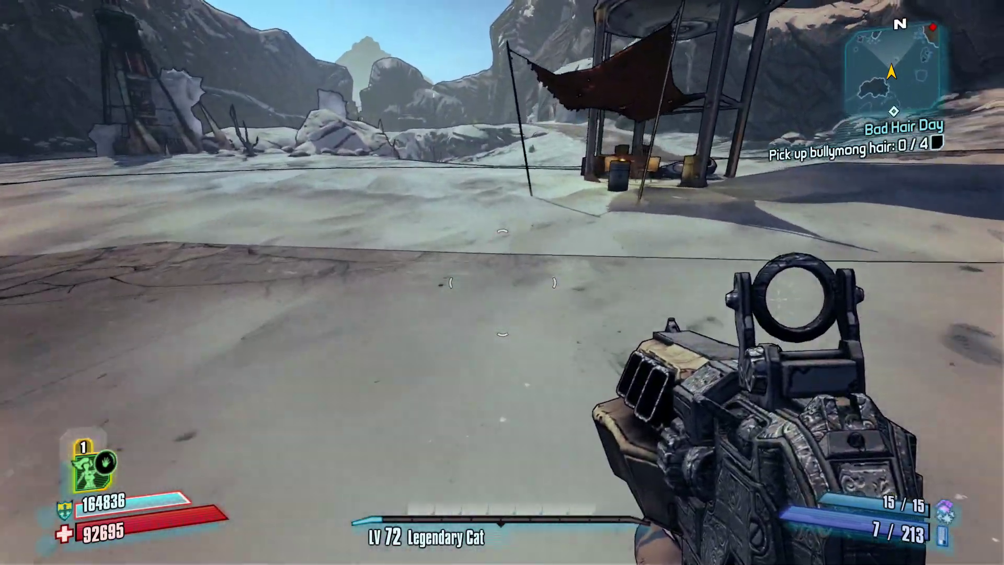
Step: Walk out of the shadow to the water tower and bring up the Inventory screen
{"action": "key", "text": "w"}
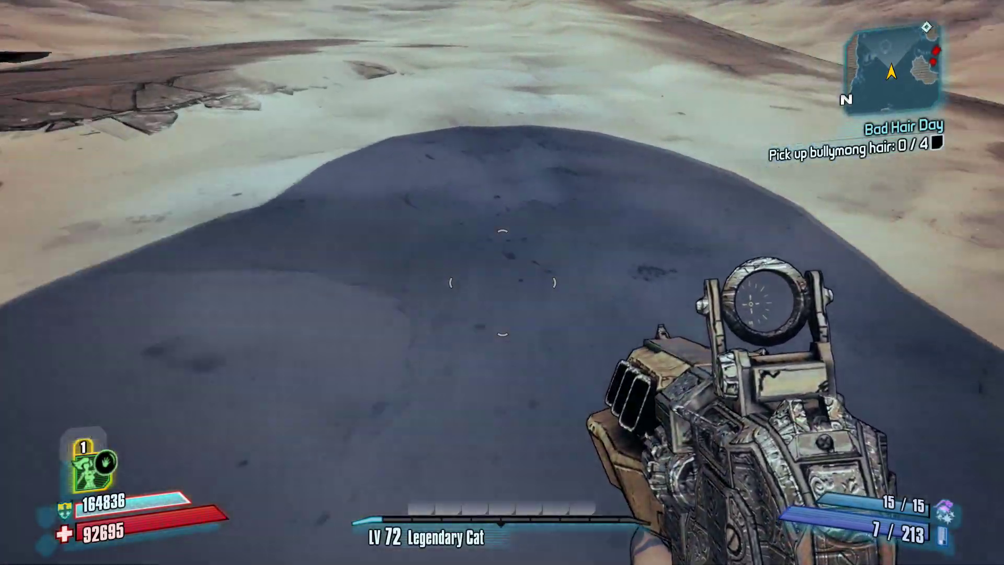
{"action": "key", "text": "w"}
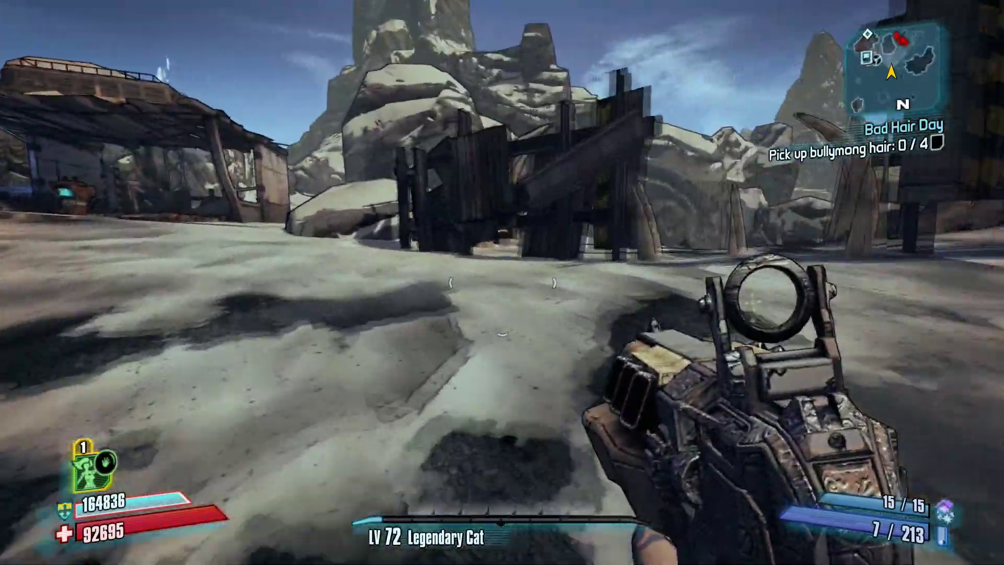
{"action": "key", "text": "i"}
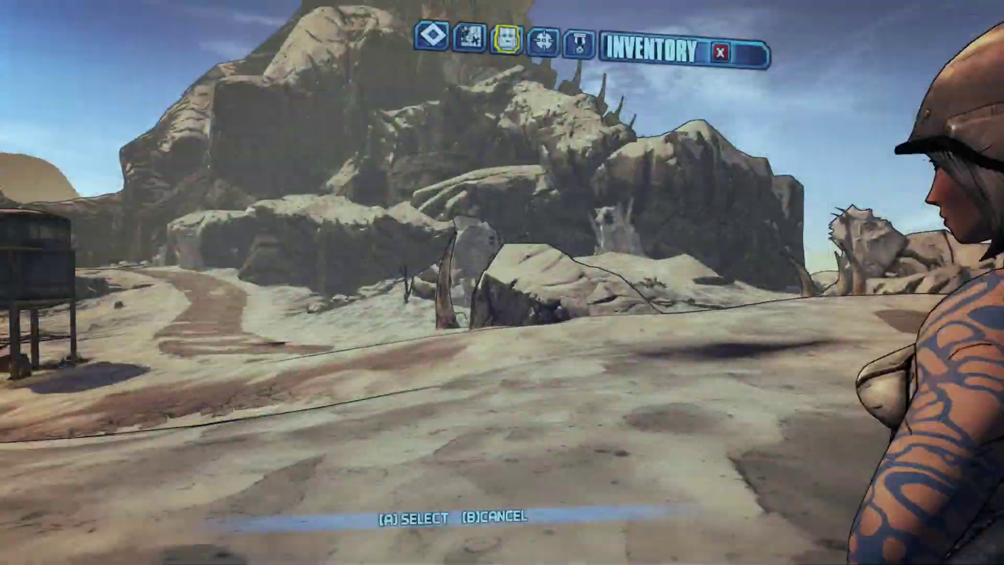